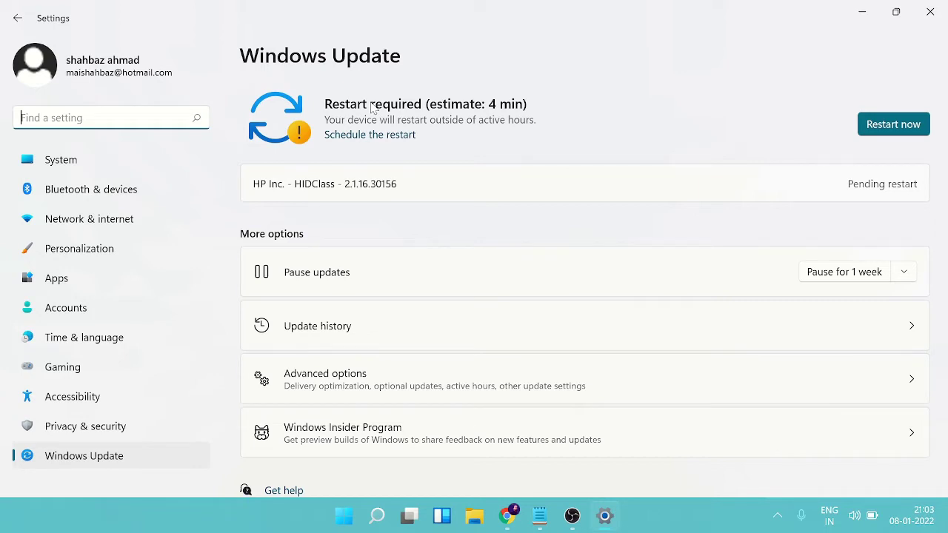
# Close the Windows Update settings and launch System Configuration by running msconfig
pyautogui.click(927, 12)
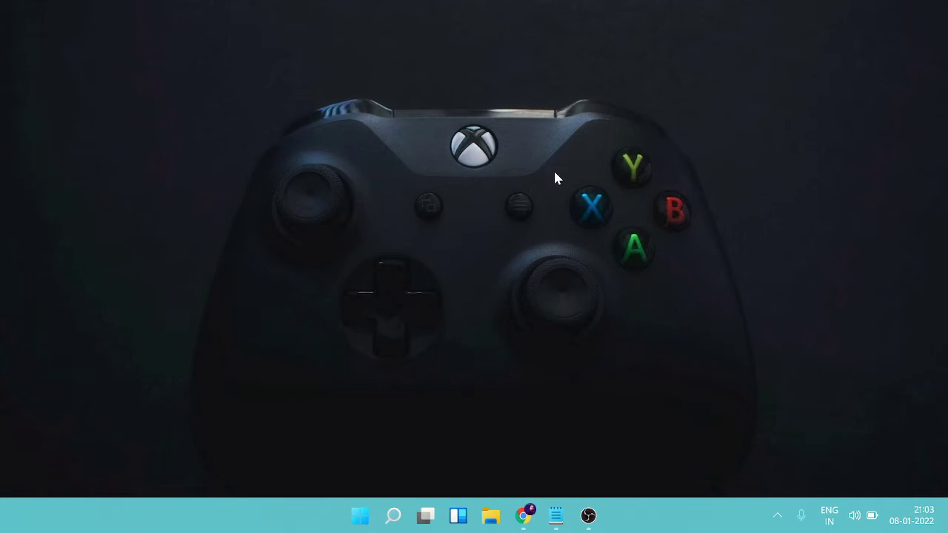
pyautogui.press('super+r')
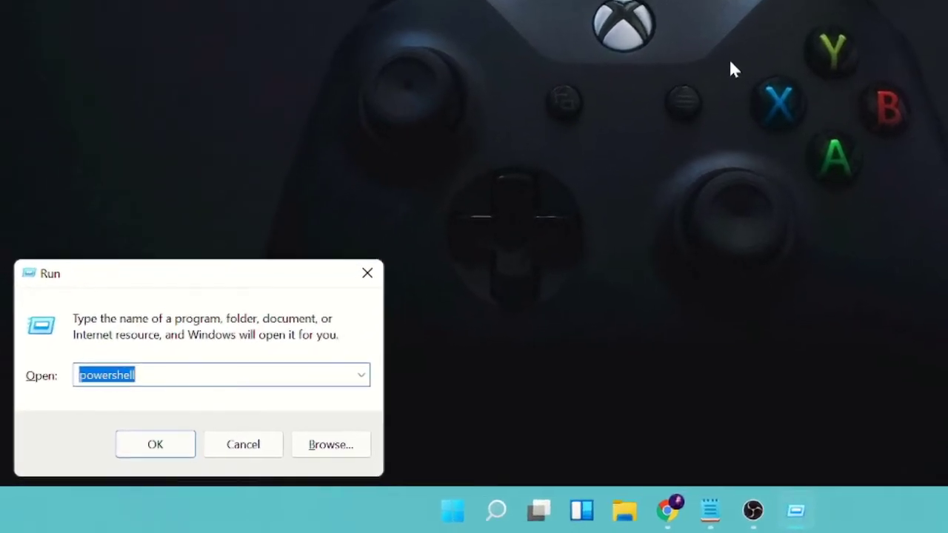
pyautogui.write('ms')
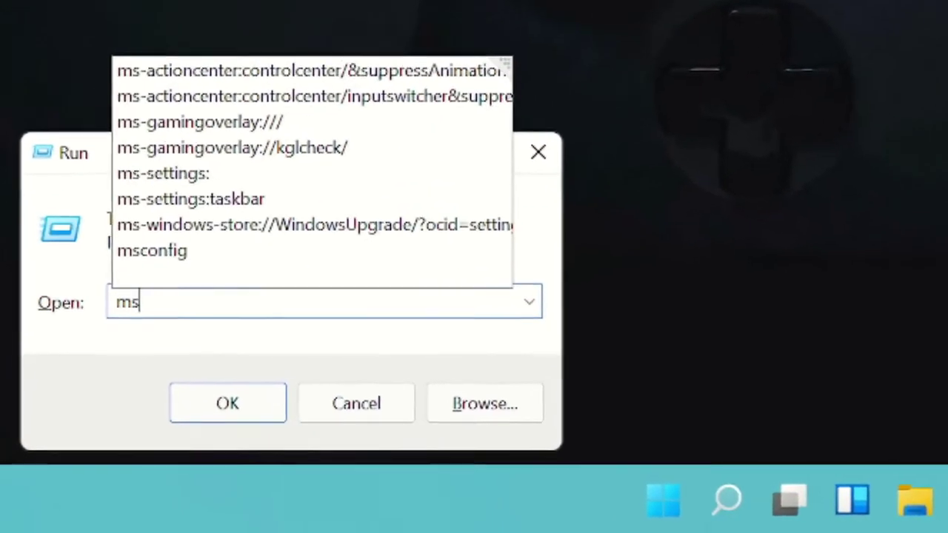
pyautogui.write('config')
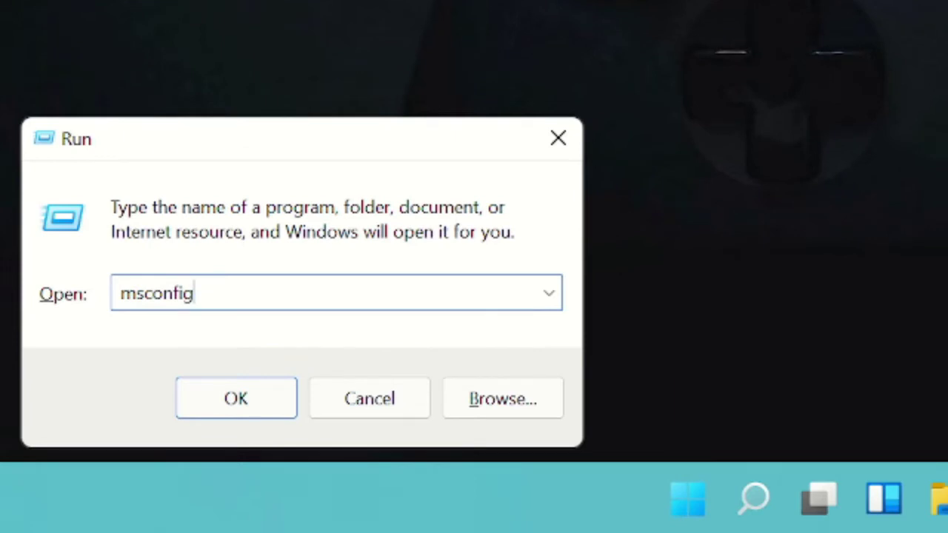
pyautogui.click(236, 399)
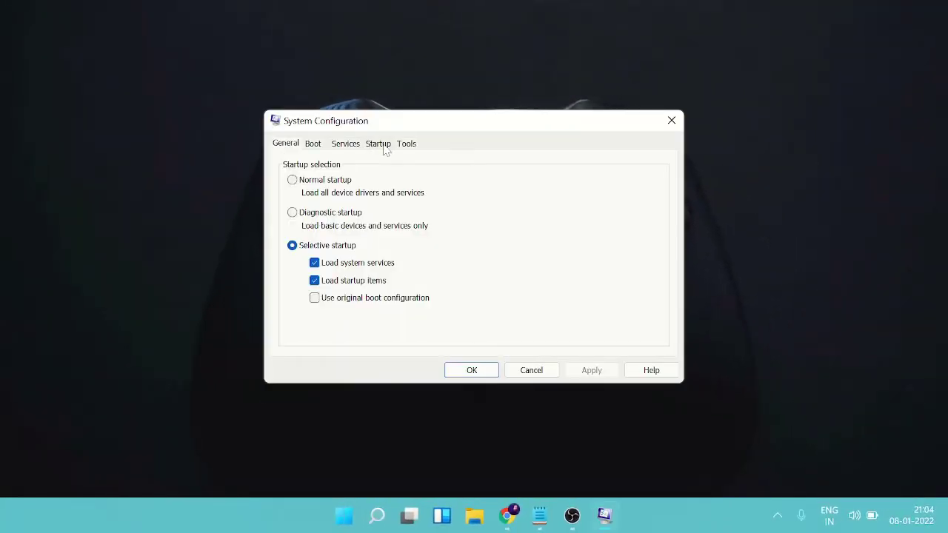
# Open Task Manager's startup apps from System Configuration and sort them by status with the enabled entries first
pyautogui.click(379, 143)
pyautogui.click(472, 187)
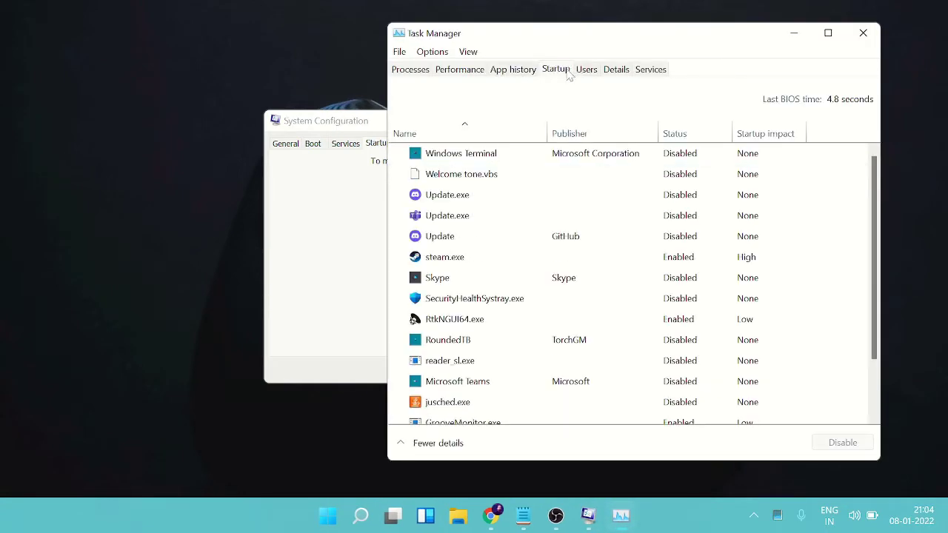
pyautogui.click(666, 132)
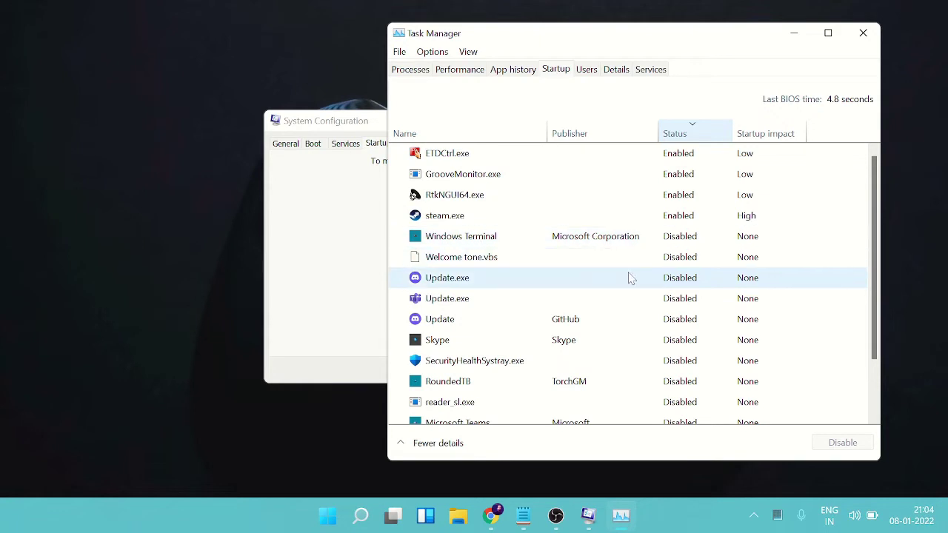
pyautogui.scroll(-1, 654, 276)
pyautogui.scroll(1, 659, 245)
pyautogui.click(672, 139)
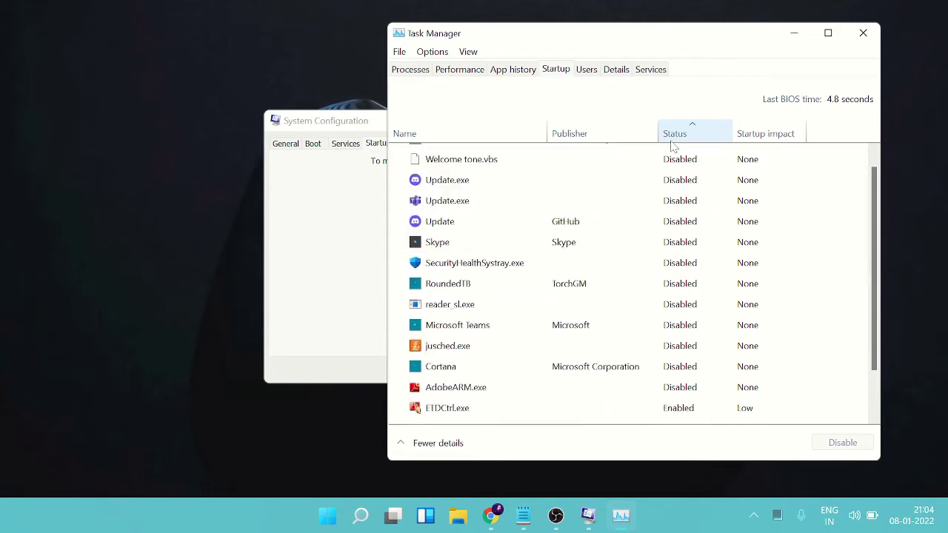
pyautogui.click(673, 136)
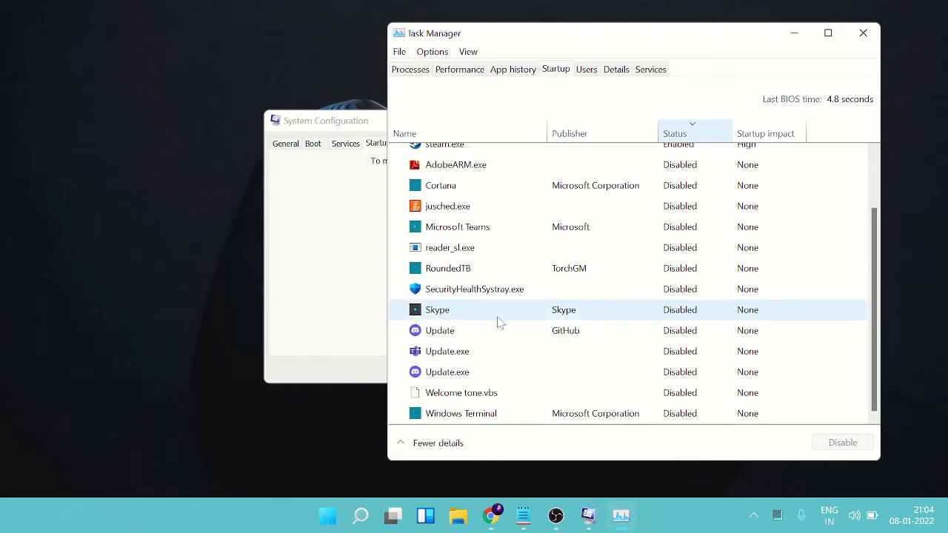
pyautogui.rightClick(680, 312)
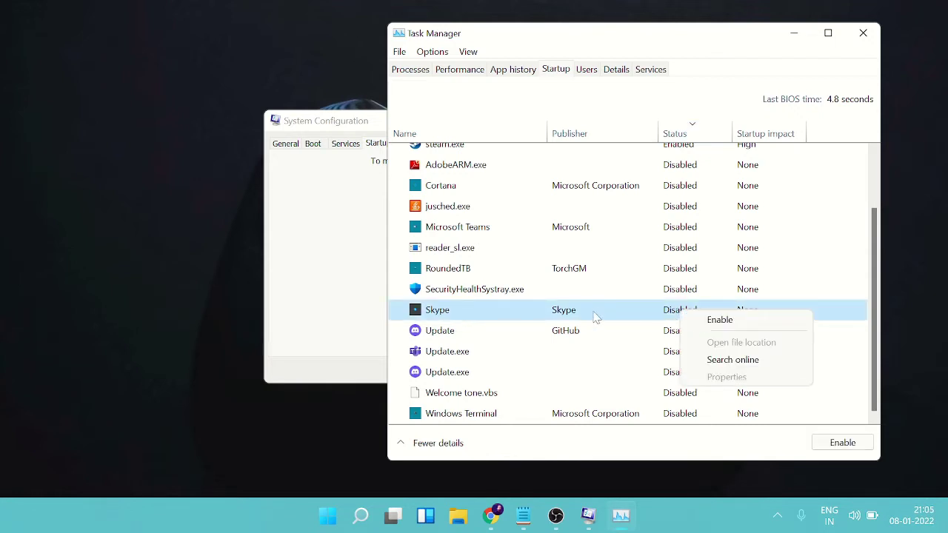
pyautogui.rightClick(626, 312)
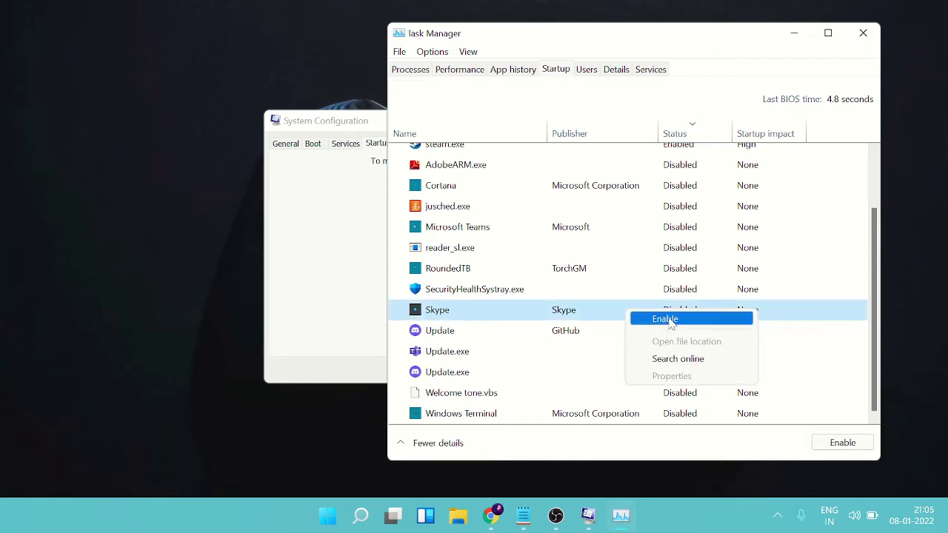
pyautogui.click(704, 250)
# Disable steam.exe as a startup app, and close Task Manager and System Configuration
pyautogui.scroll(1, 700, 249)
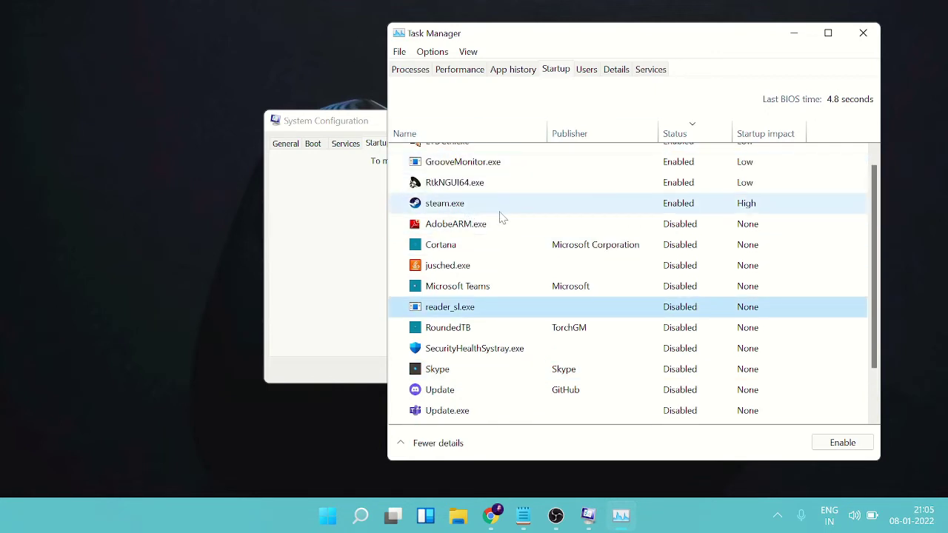
pyautogui.rightClick(680, 208)
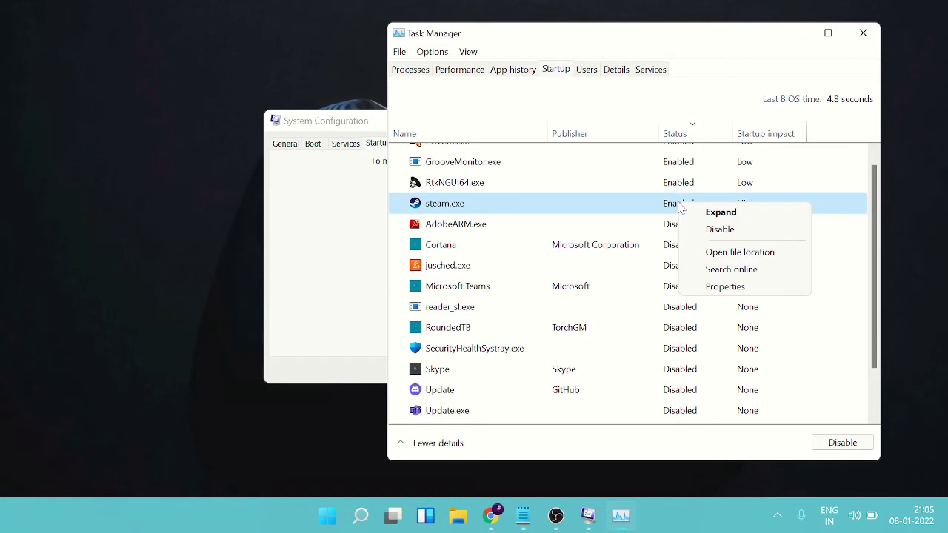
pyautogui.click(715, 230)
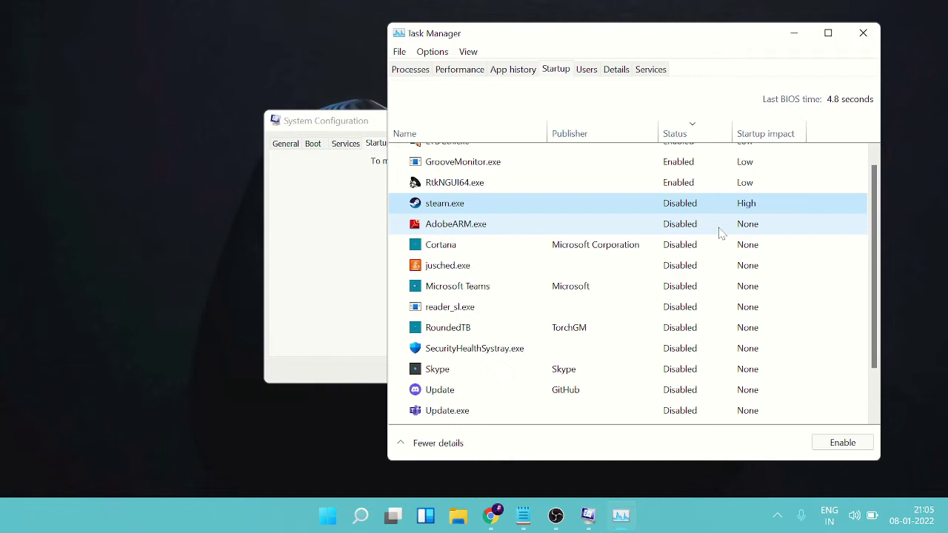
pyautogui.click(863, 33)
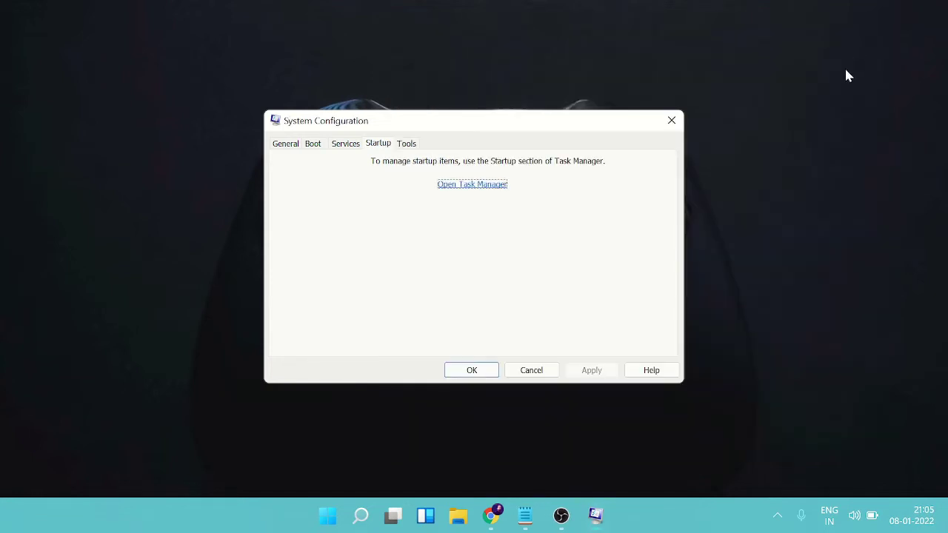
pyautogui.click(670, 122)
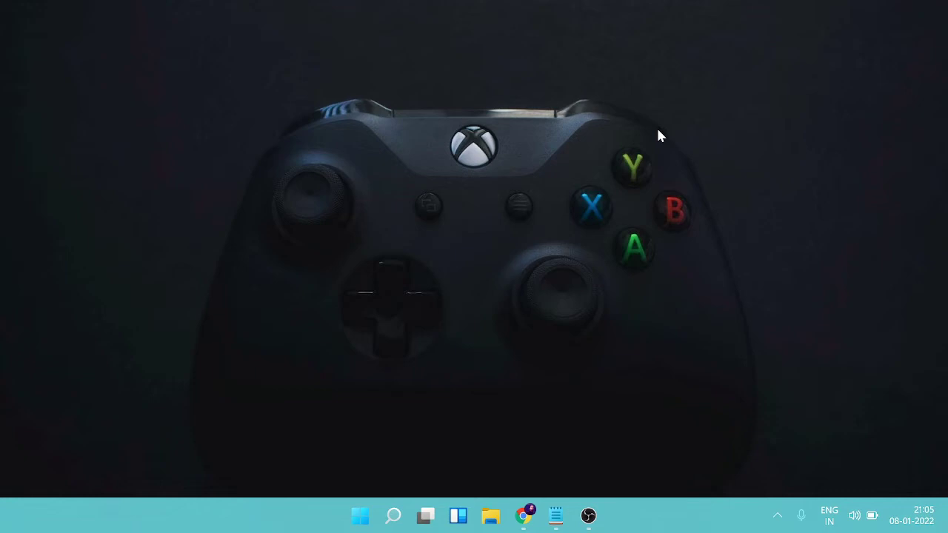
# Open the Apps & features page in Windows Settings
pyautogui.rightClick(361, 519)
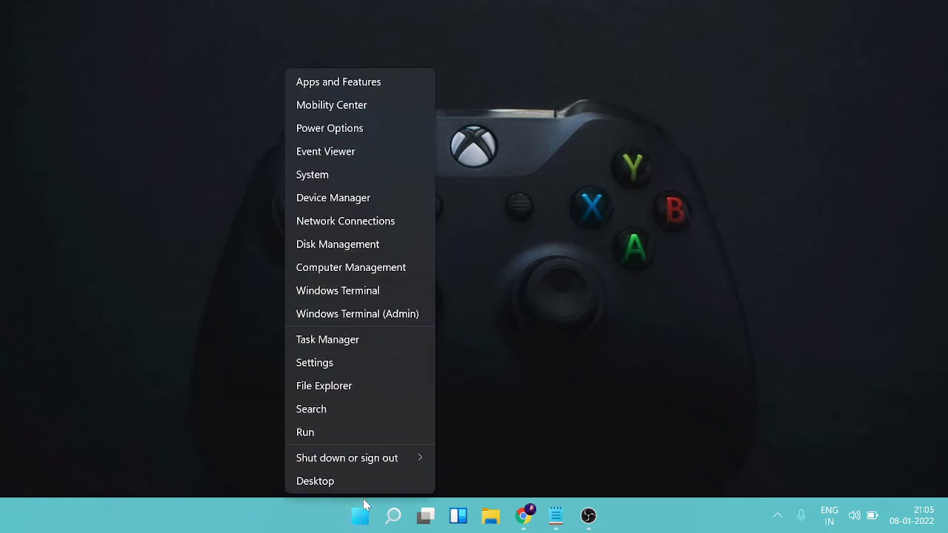
pyautogui.click(333, 362)
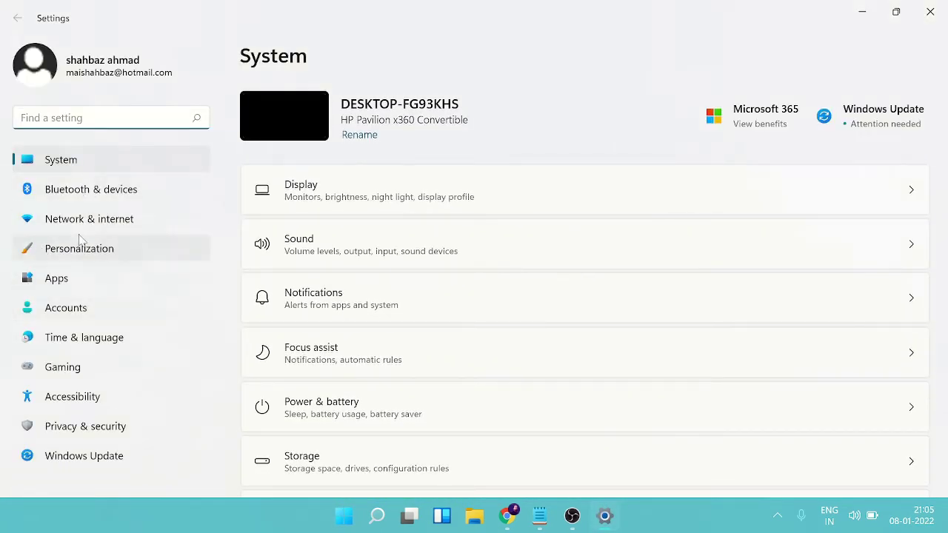
pyautogui.click(71, 287)
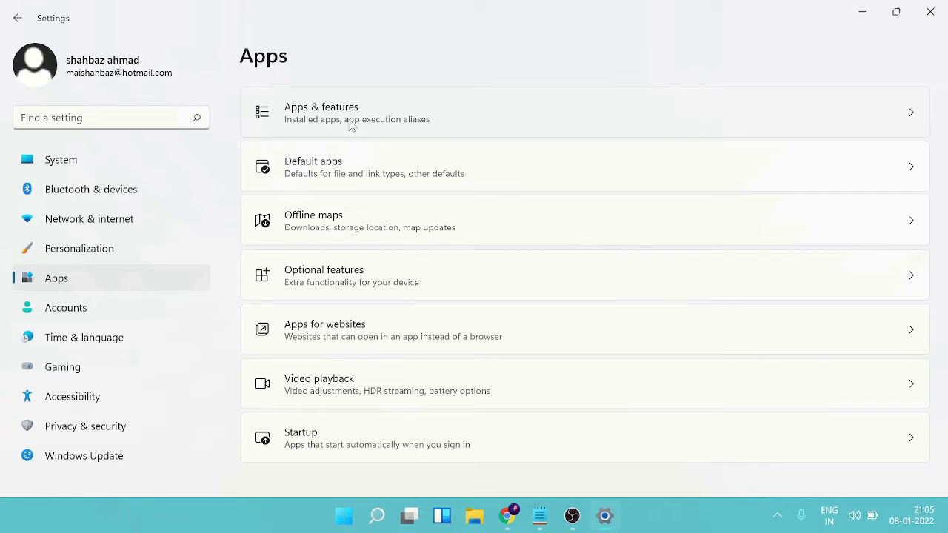
pyautogui.click(352, 125)
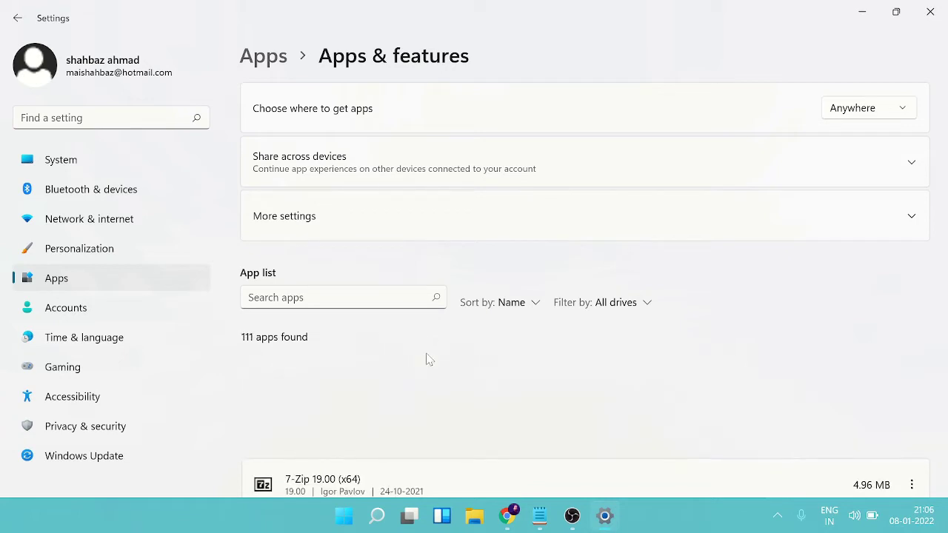
# Set the Calculator app's background permission to Never in its advanced options
pyautogui.scroll(-2, 430, 359)
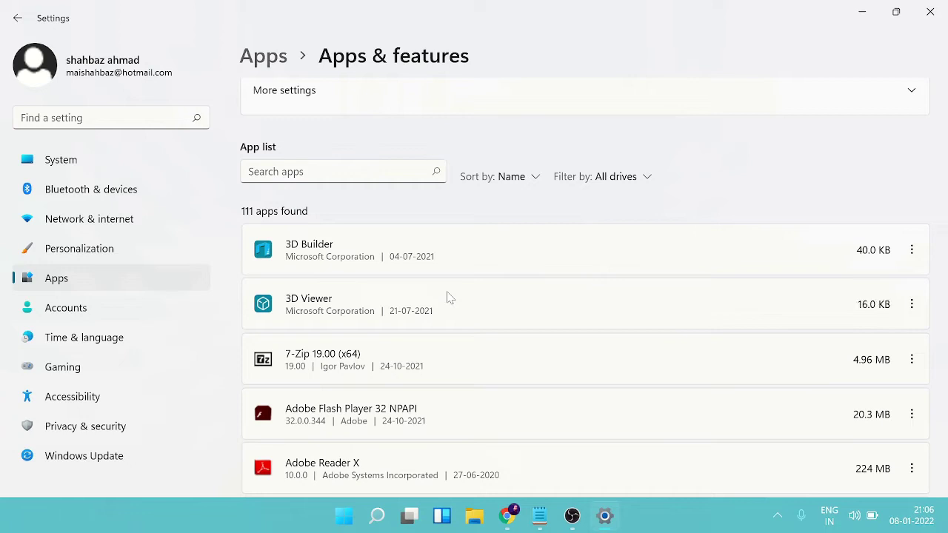
pyautogui.scroll(-5, 482, 289)
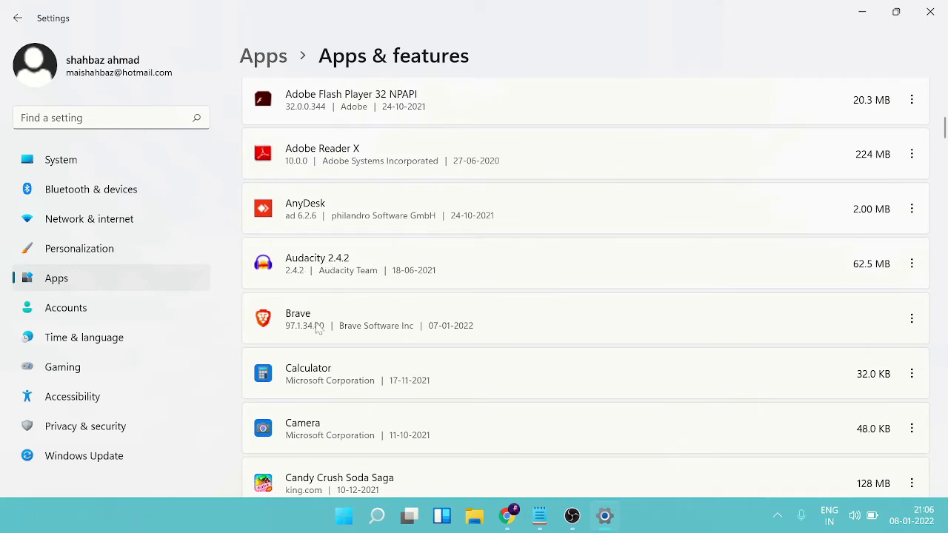
pyautogui.scroll(-3, 383, 239)
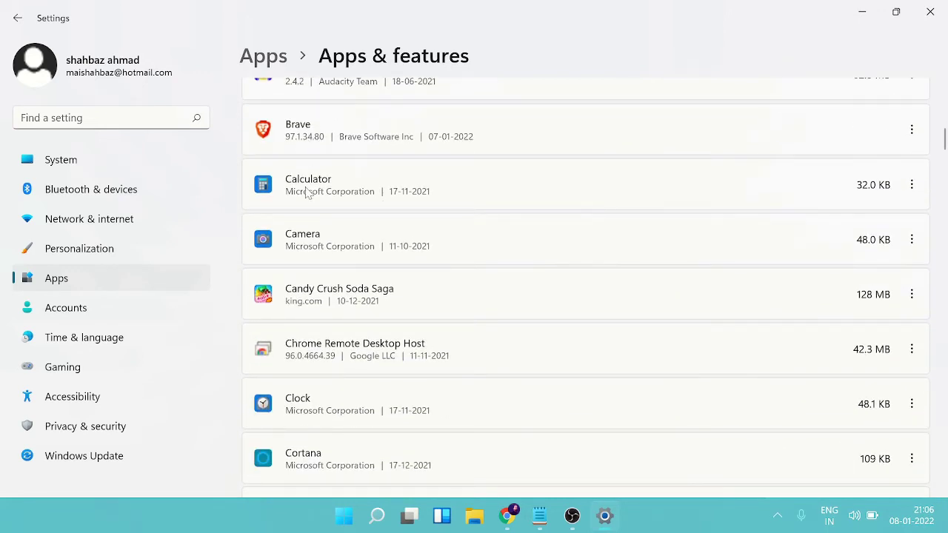
pyautogui.click(912, 185)
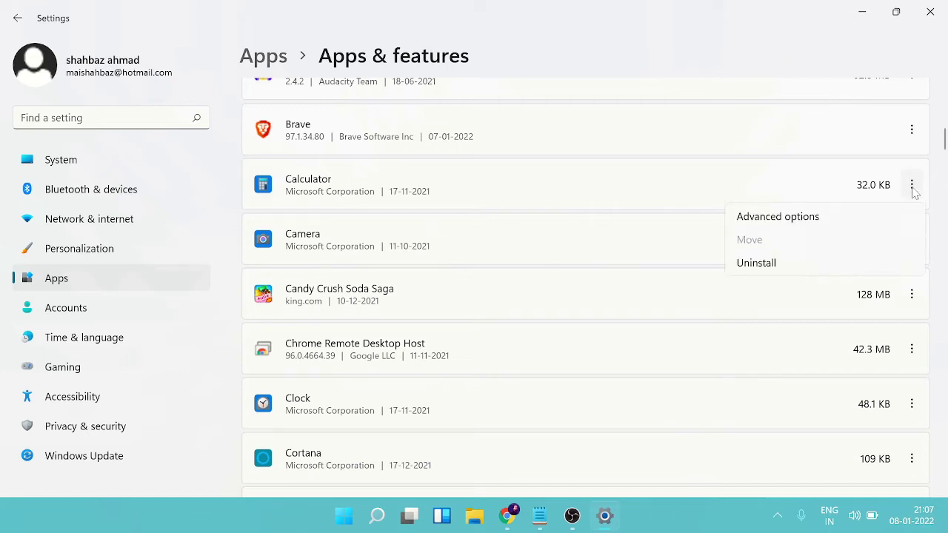
pyautogui.click(778, 217)
pyautogui.scroll(-1, 571, 240)
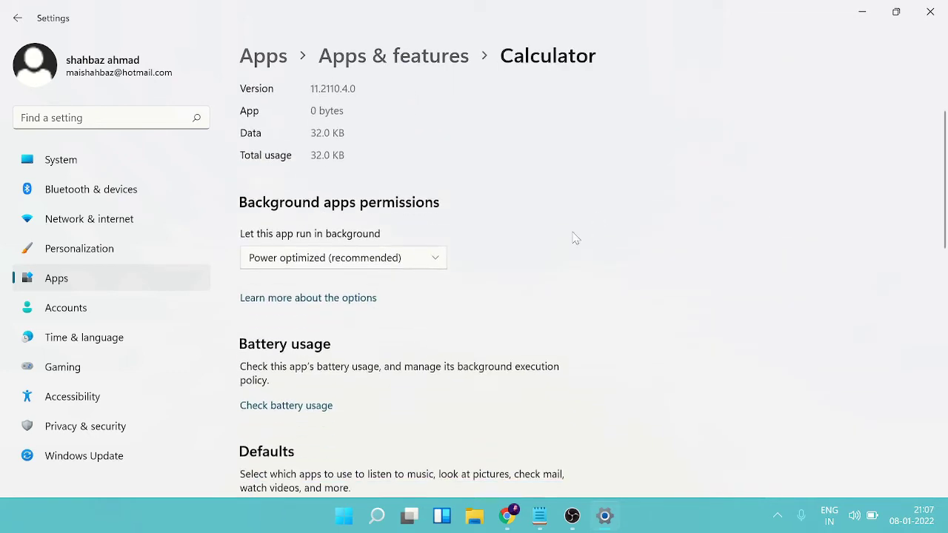
pyautogui.click(433, 264)
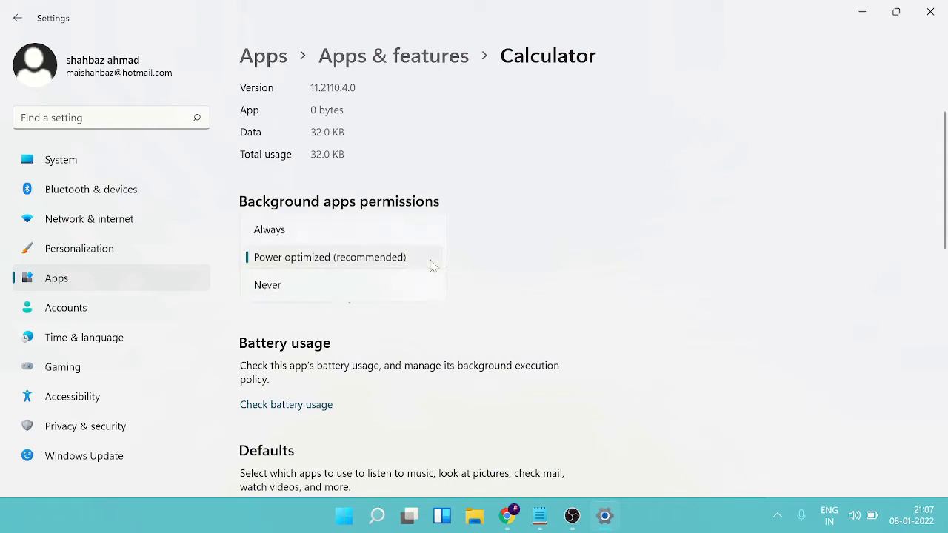
pyautogui.click(281, 288)
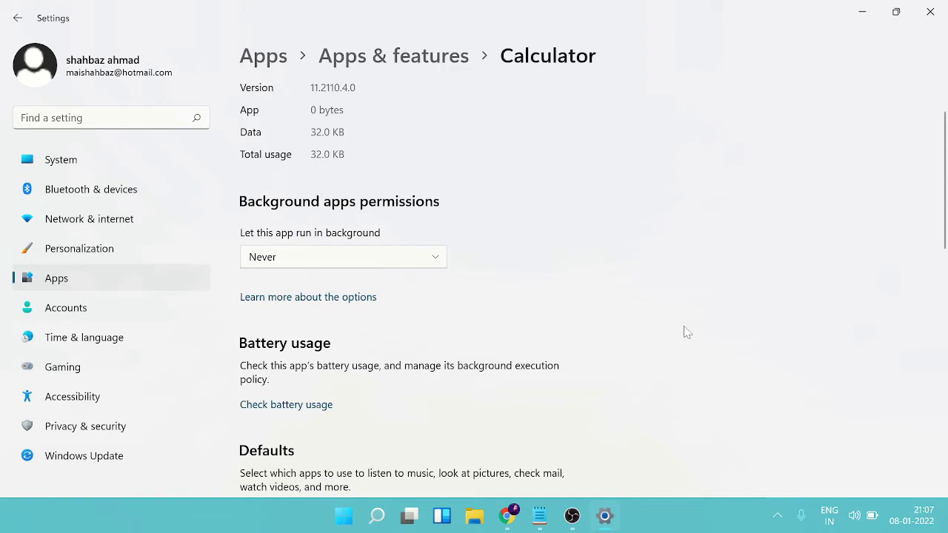
pyautogui.scroll(-3, 685, 331)
pyautogui.scroll(4, 685, 331)
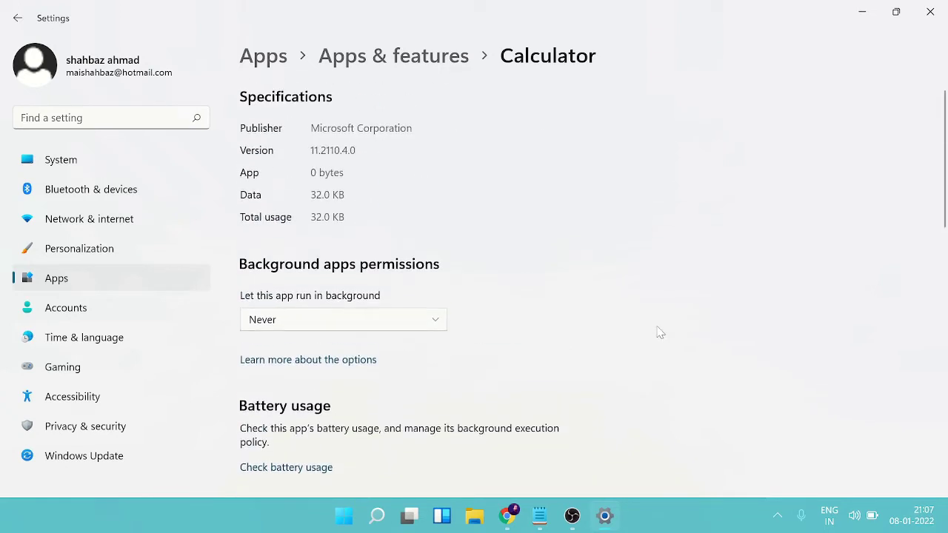
# Set Candy Crush Soda Saga's background permission to Never in its advanced options, and close Settings
pyautogui.click(71, 284)
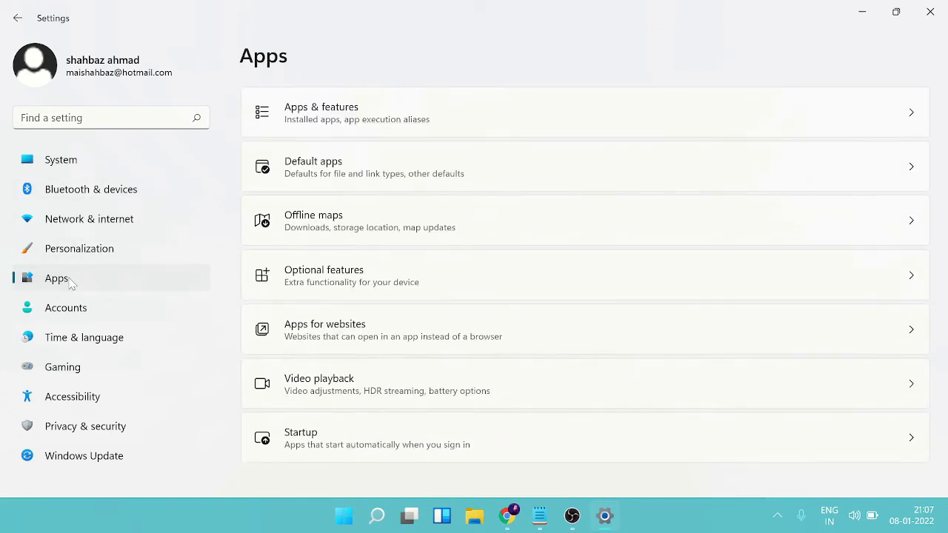
pyautogui.click(480, 112)
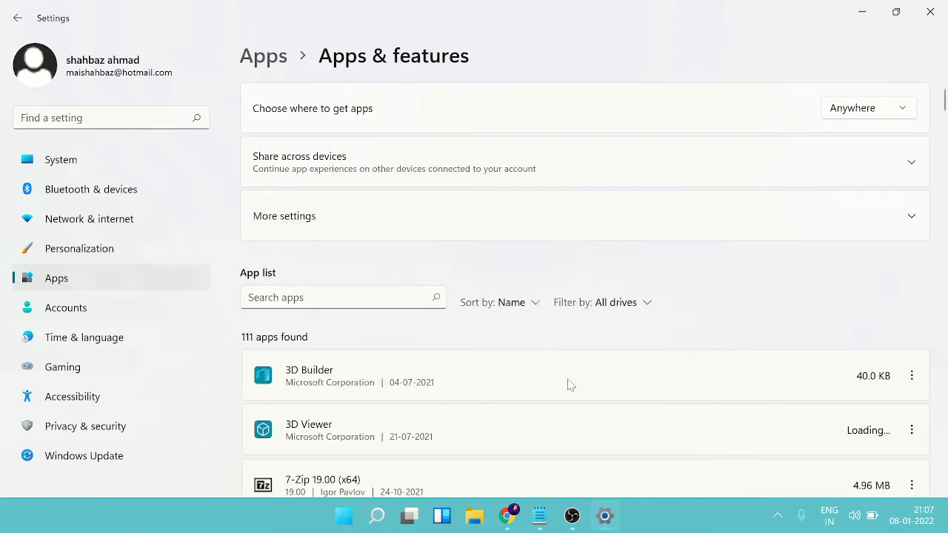
pyautogui.scroll(-7, 565, 378)
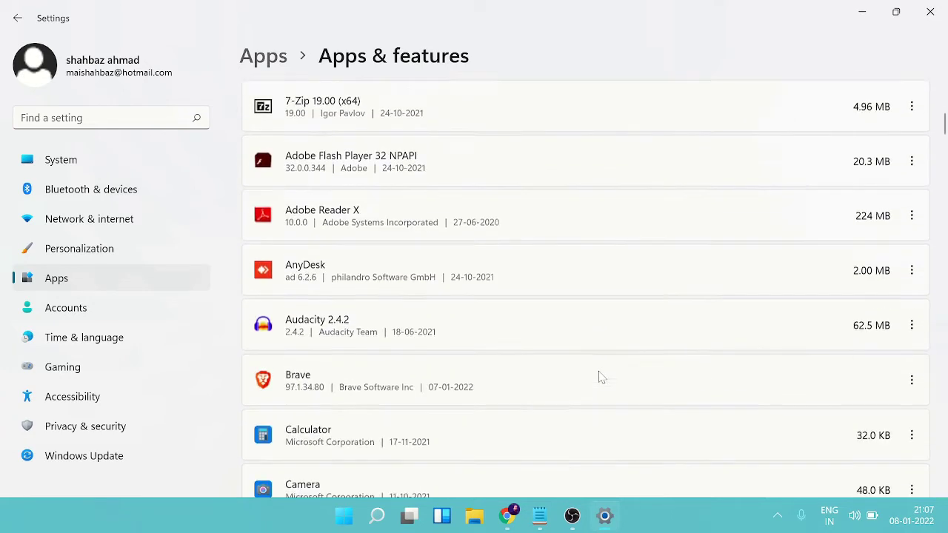
pyautogui.scroll(-3, 296, 329)
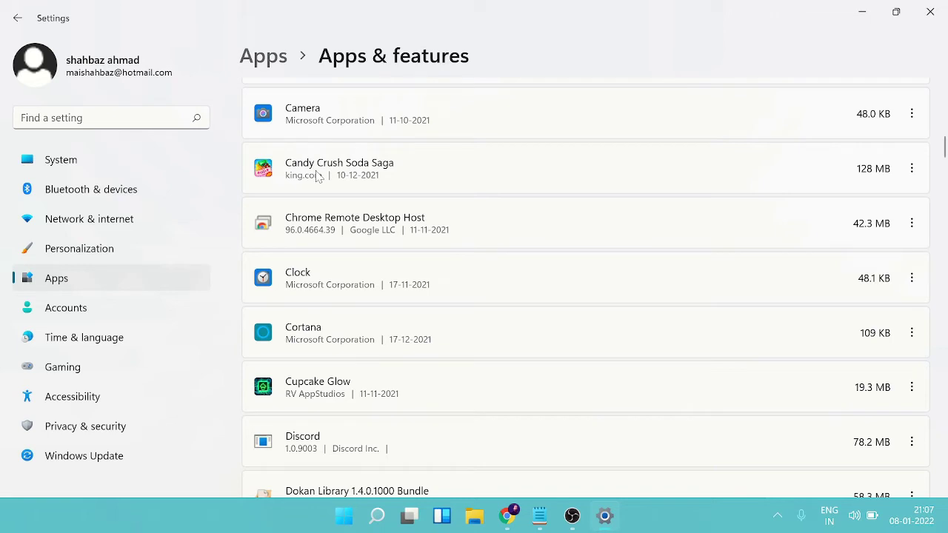
pyautogui.click(912, 169)
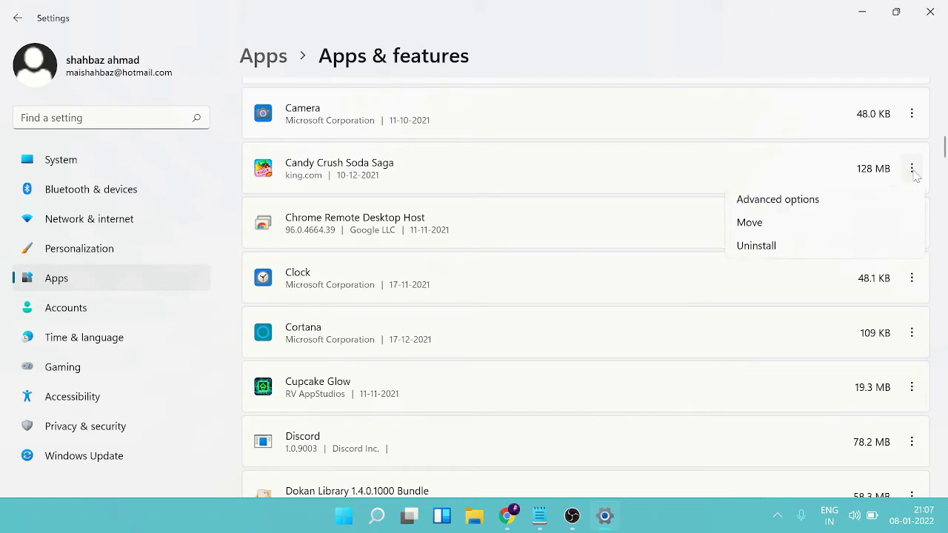
pyautogui.click(795, 210)
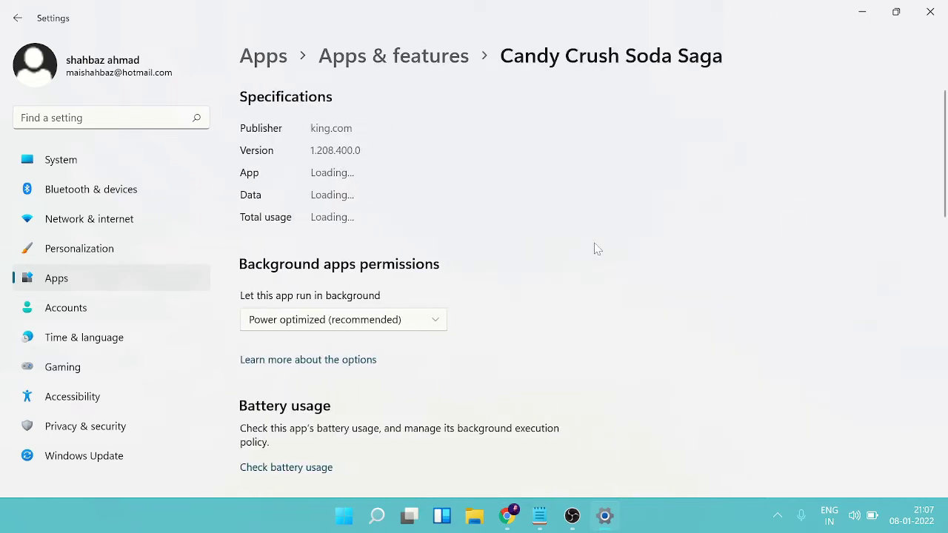
pyautogui.click(384, 320)
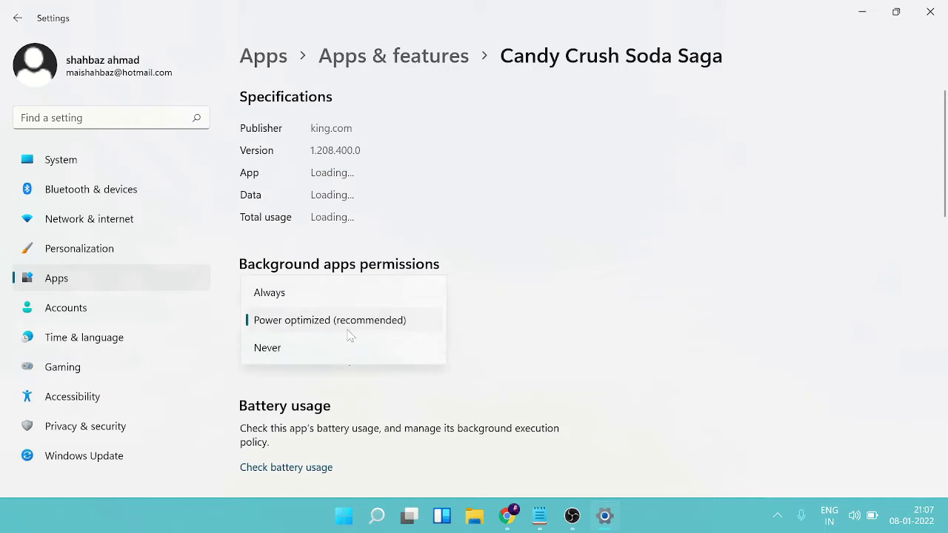
pyautogui.click(271, 351)
pyautogui.click(18, 16)
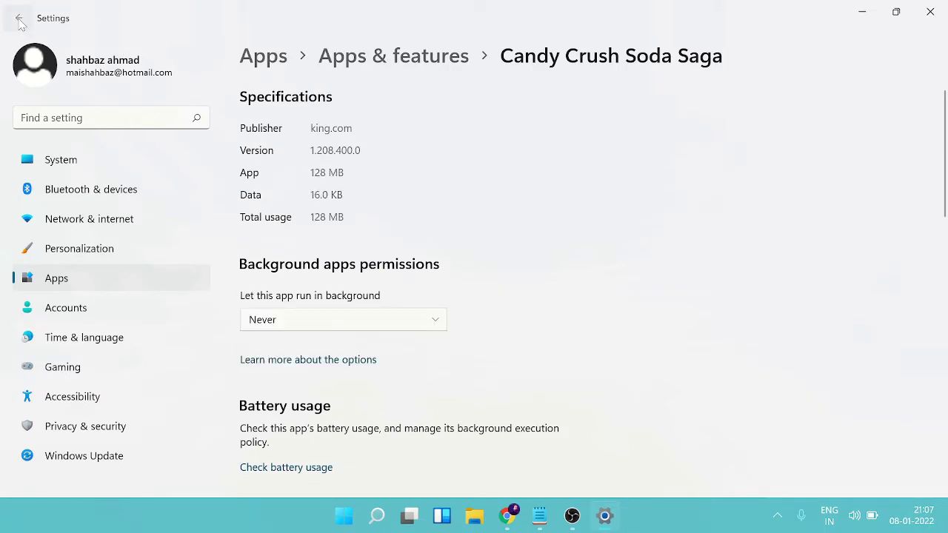
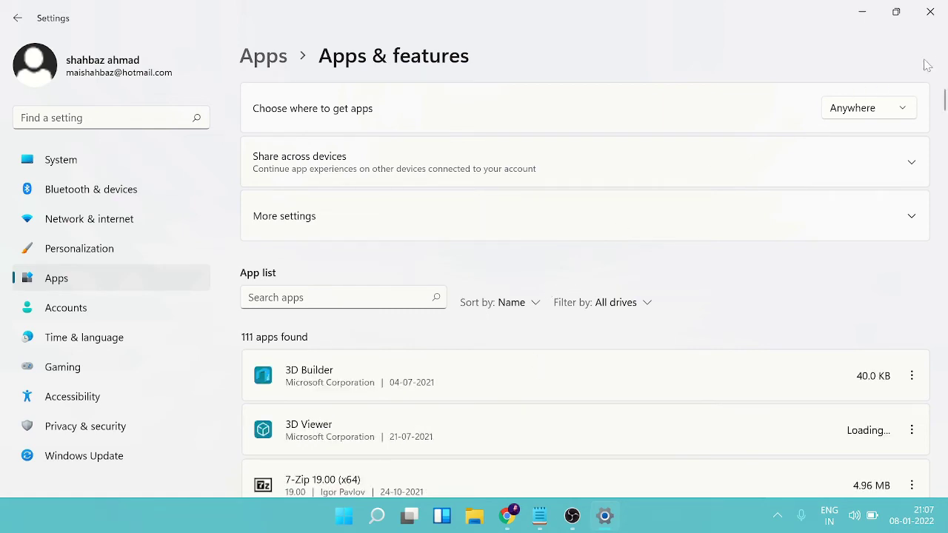
pyautogui.click(930, 15)
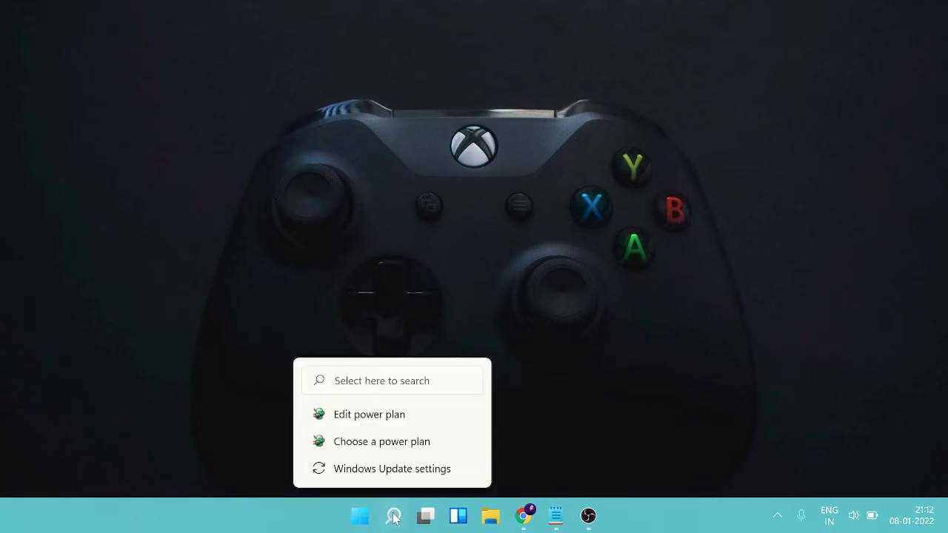
# Open the advanced power settings from Edit power plan and choose the Ultimate Performance plan for customizing
pyautogui.click(392, 515)
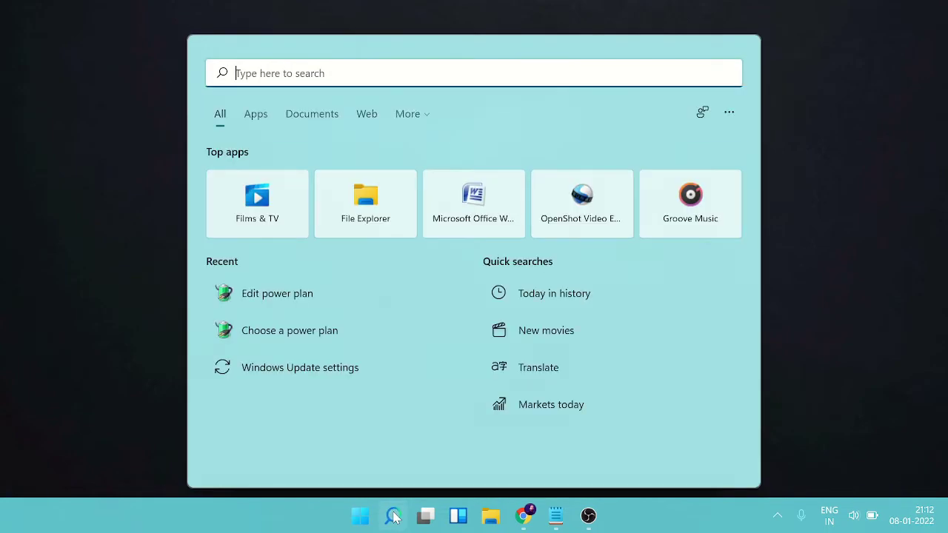
pyautogui.write('edit power')
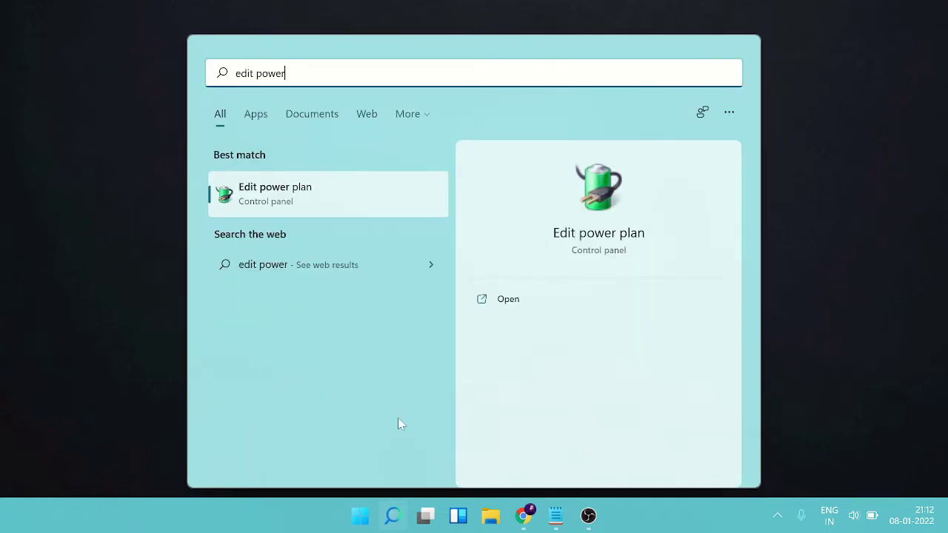
pyautogui.click(273, 194)
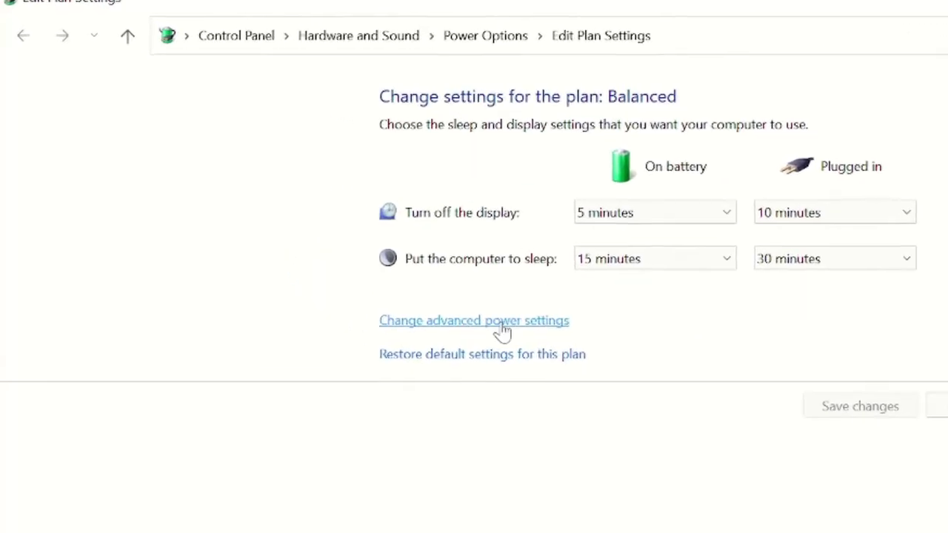
pyautogui.click(439, 302)
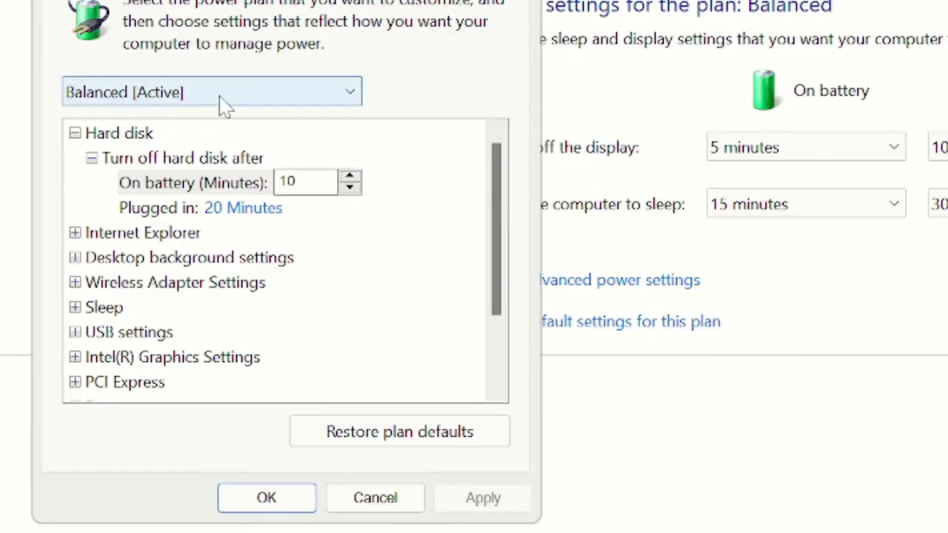
pyautogui.click(288, 93)
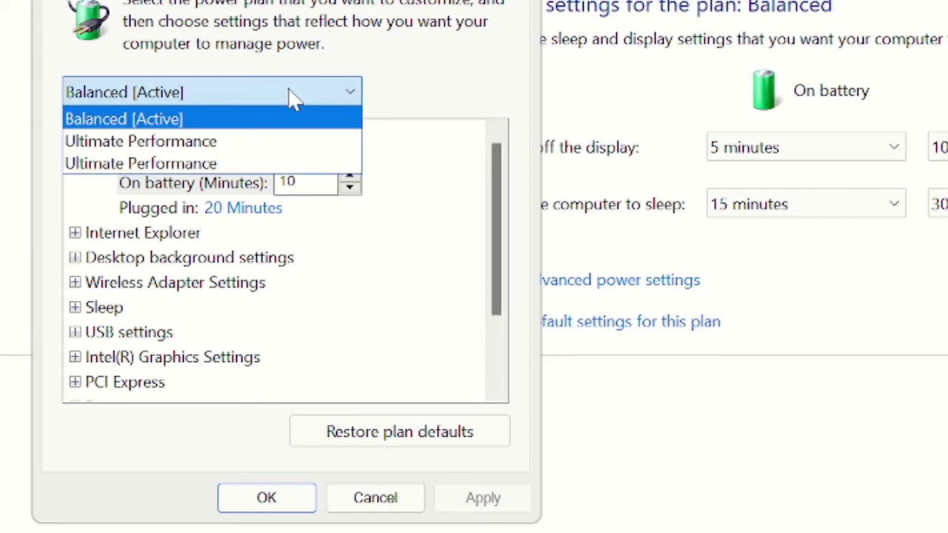
pyautogui.click(191, 142)
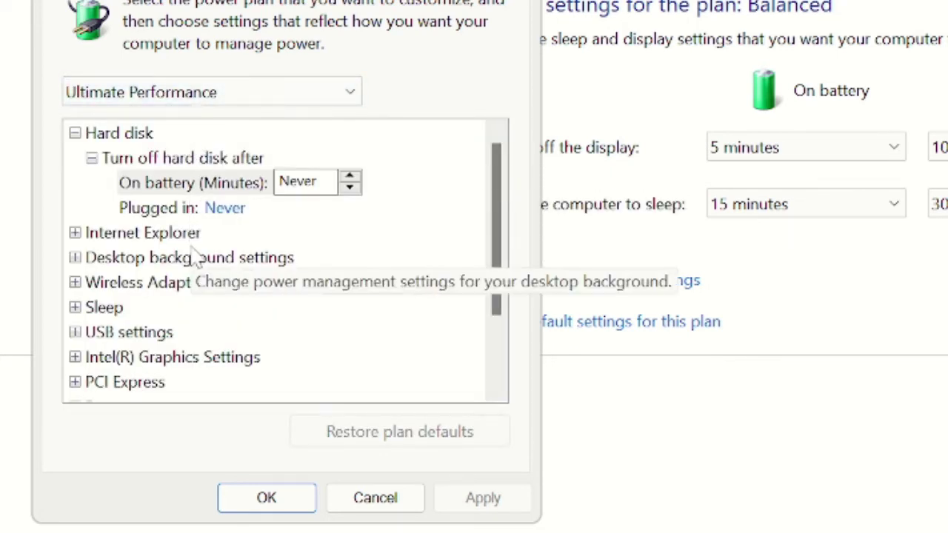
# Set the minimum processor state on battery to 0% under Processor power management
pyautogui.scroll(-1, 197, 258)
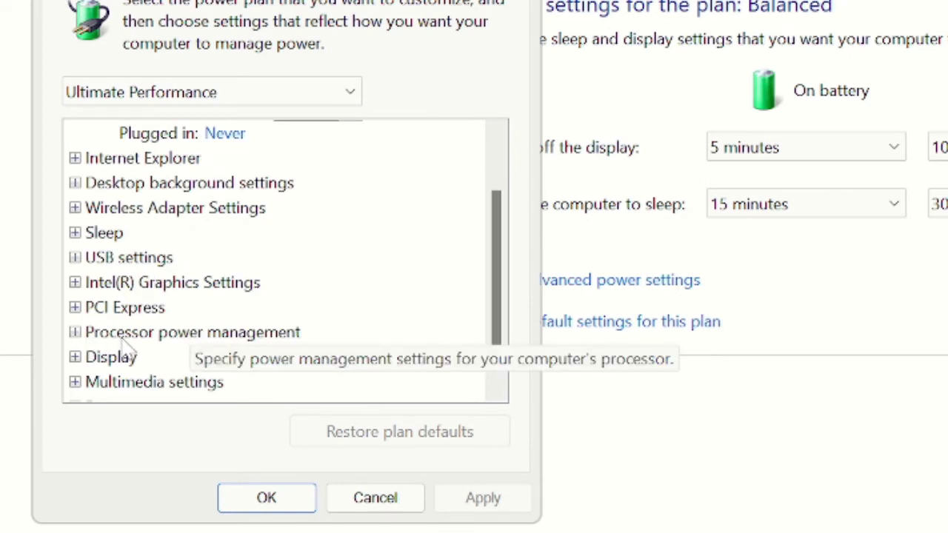
pyautogui.doubleClick(214, 335)
pyautogui.scroll(-1, 280, 294)
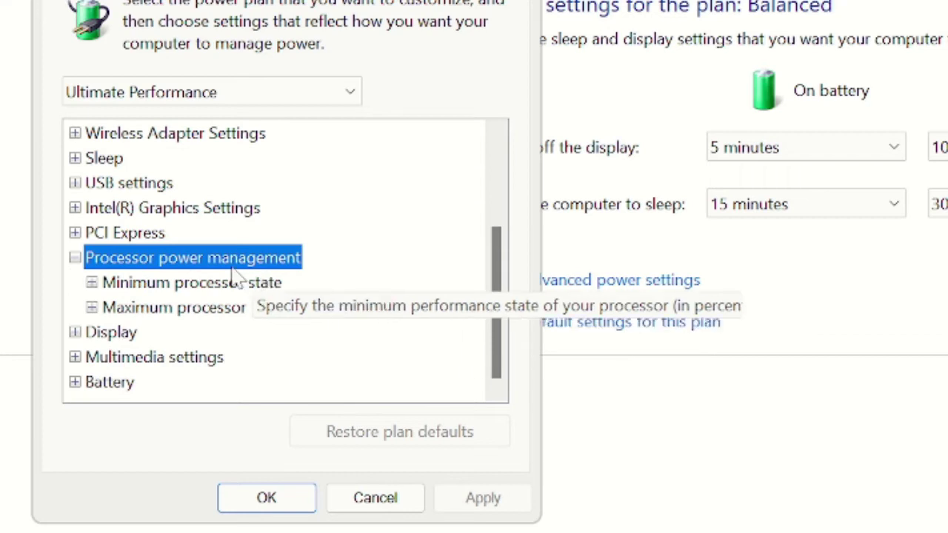
pyautogui.click(191, 292)
pyautogui.doubleClick(191, 286)
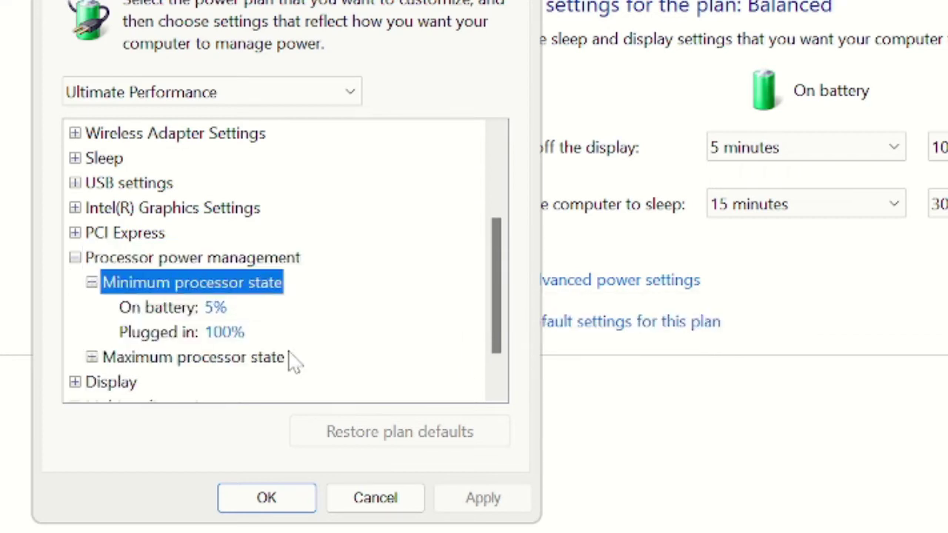
pyautogui.scroll(-1, 299, 318)
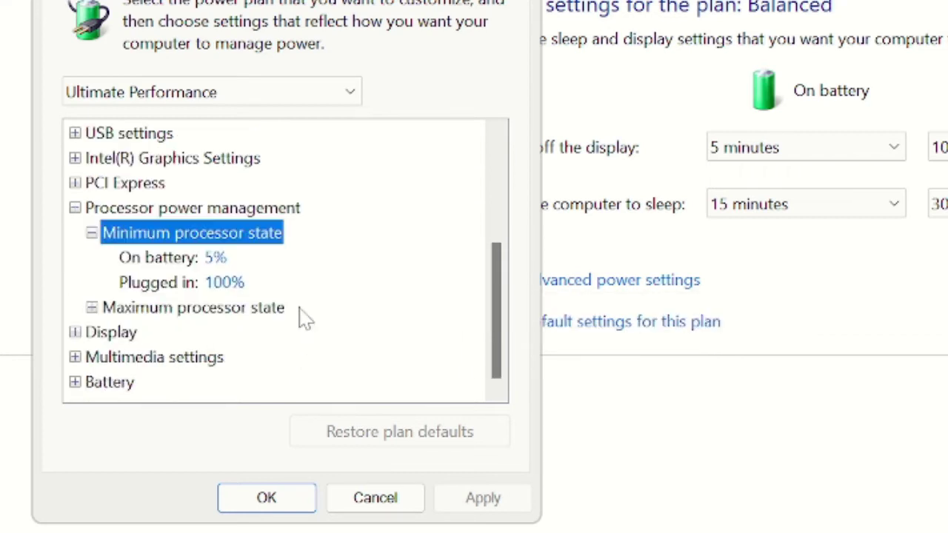
pyautogui.click(214, 257)
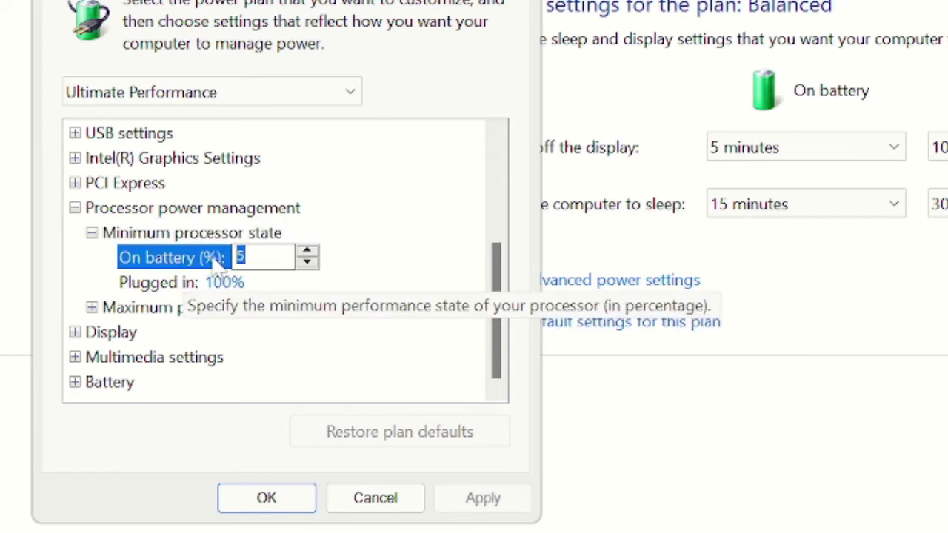
pyautogui.write('0')
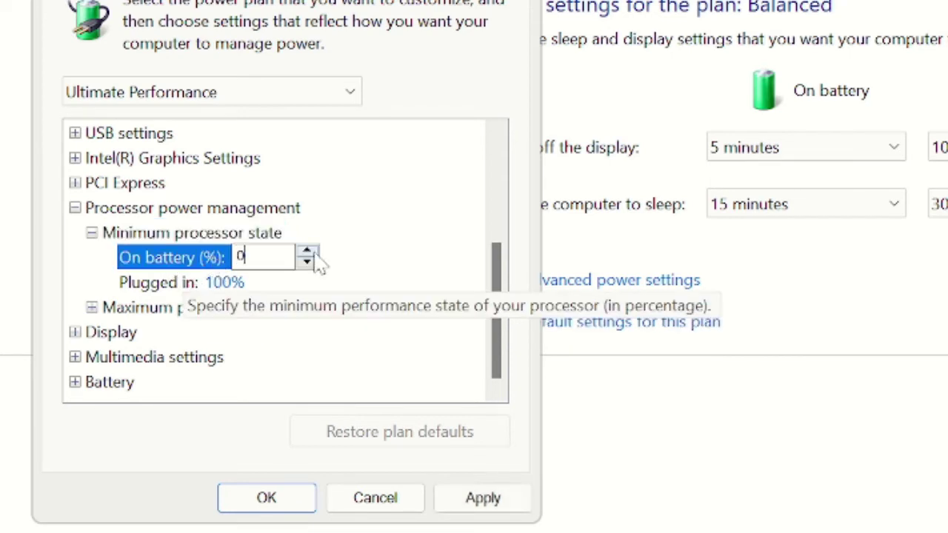
# Expand the maximum processor state settings, and apply the power plan changes and close the dialog
pyautogui.doubleClick(151, 308)
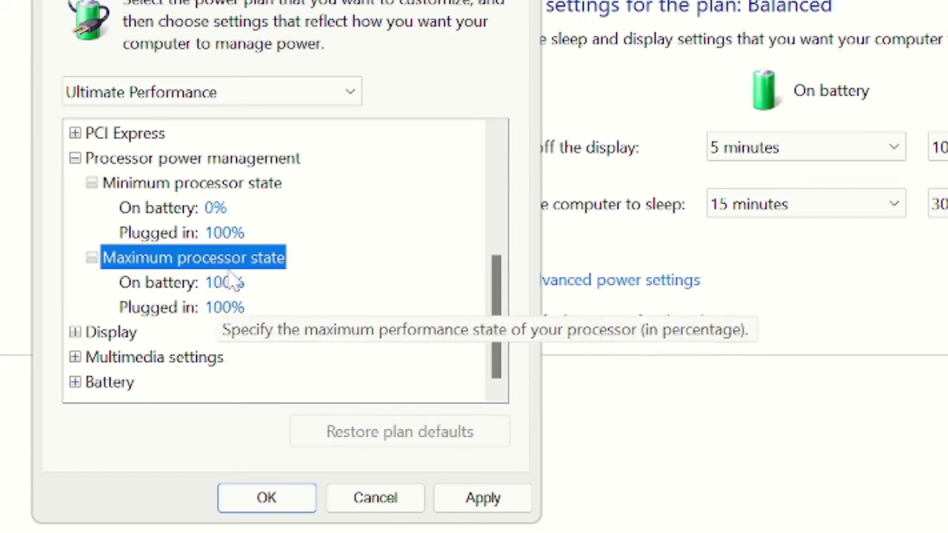
pyautogui.click(449, 501)
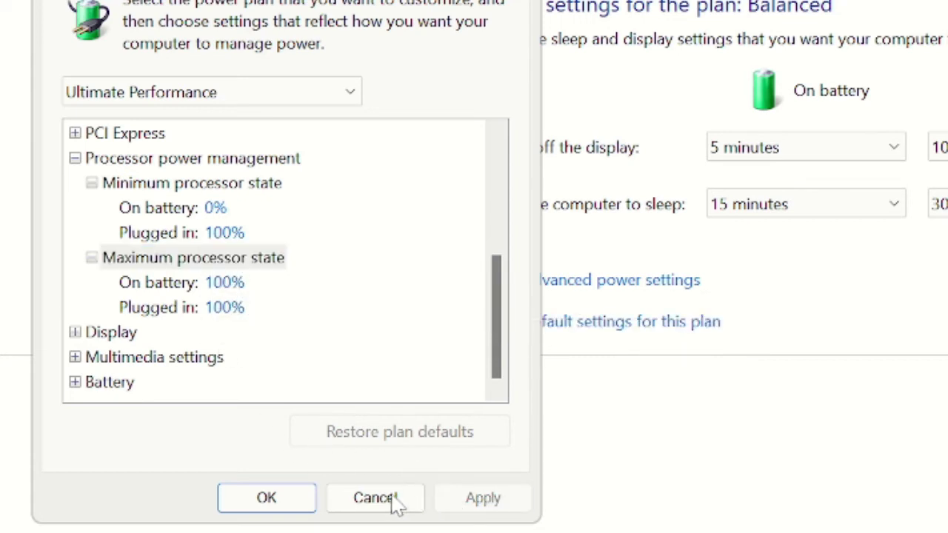
pyautogui.click(289, 500)
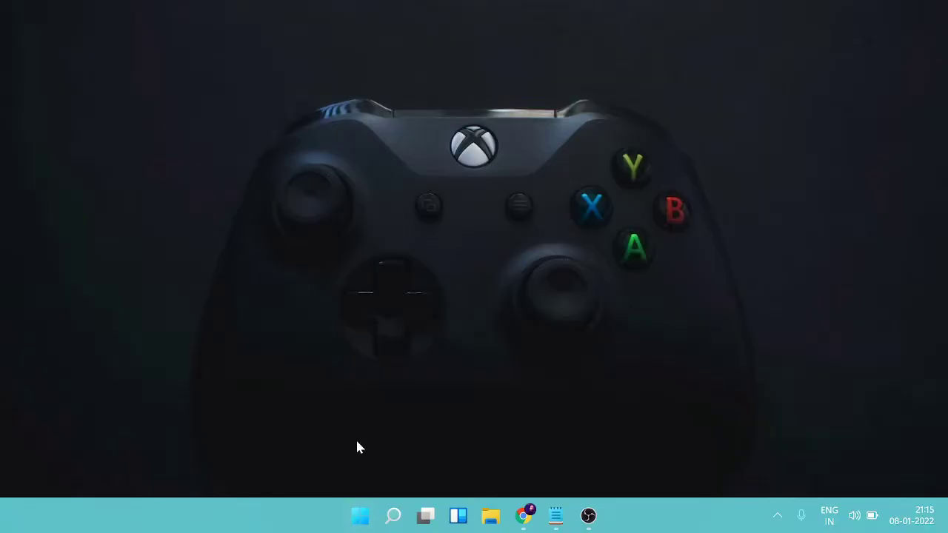
# Open Device Manager and expand the System devices category
pyautogui.rightClick(362, 521)
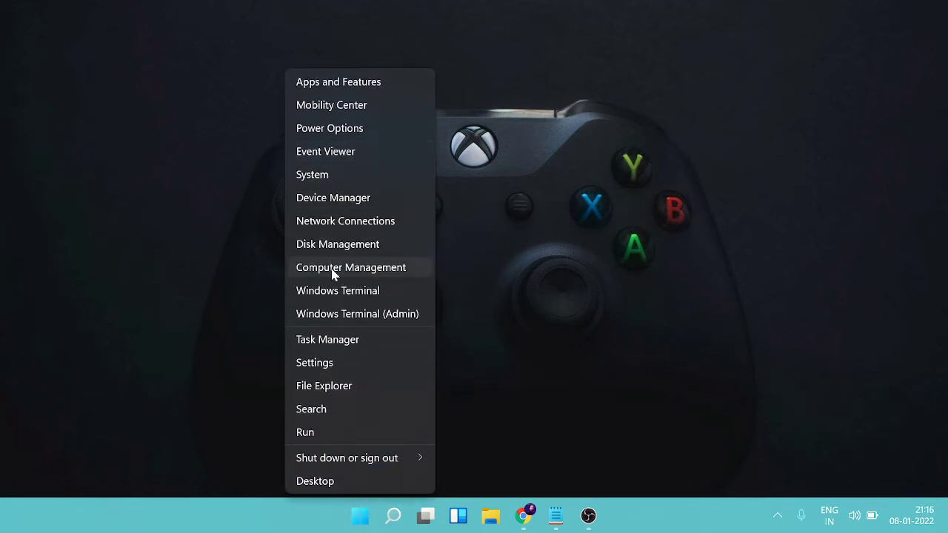
pyautogui.click(325, 197)
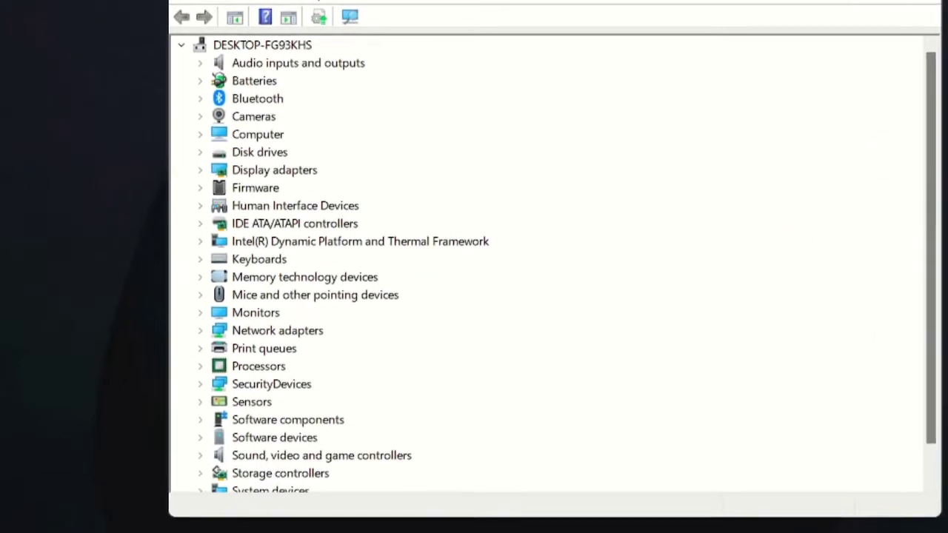
pyautogui.scroll(-1, 289, 268)
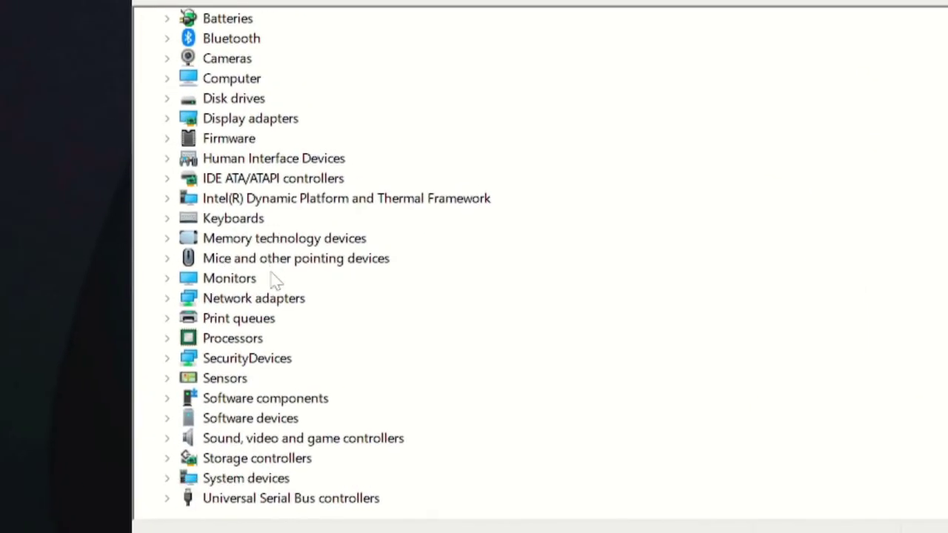
pyautogui.doubleClick(236, 480)
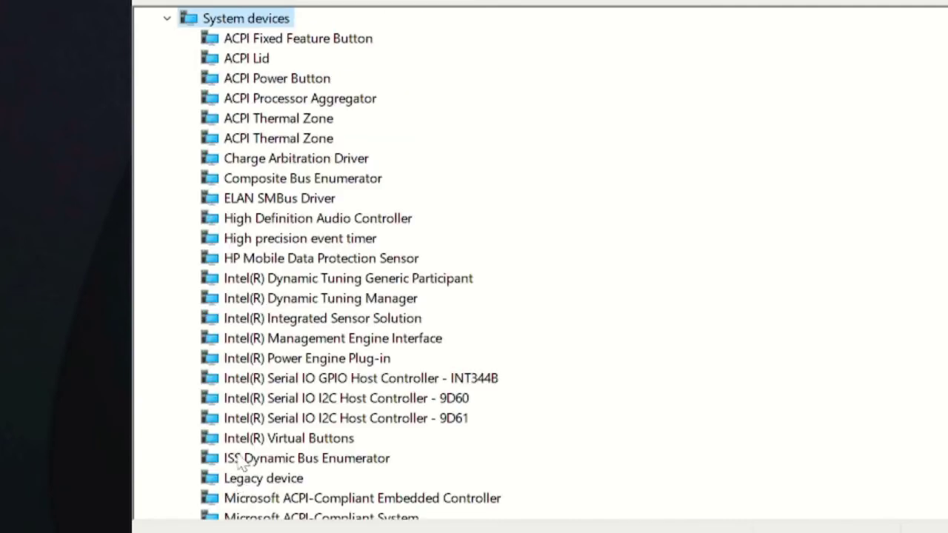
# Disable the High precision event timer device and confirm the change
pyautogui.scroll(-1, 340, 282)
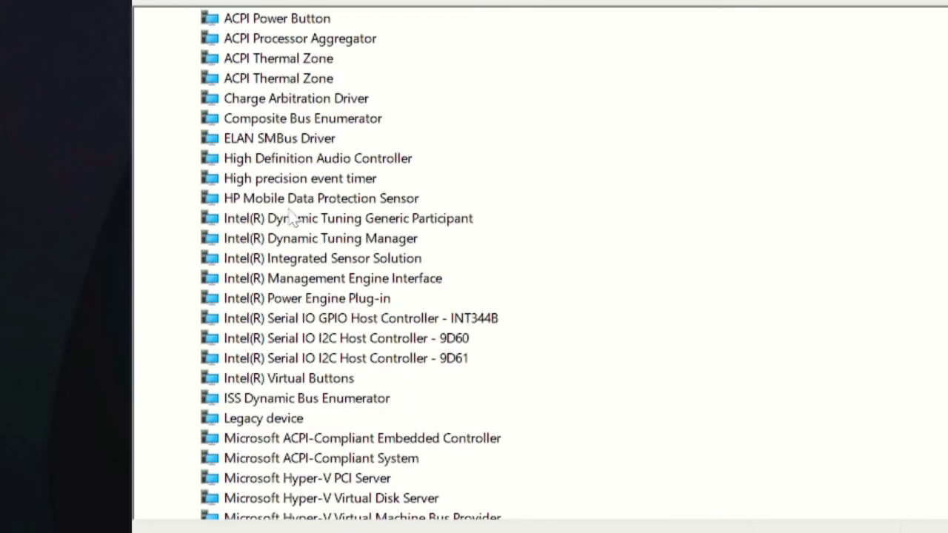
pyautogui.click(259, 179)
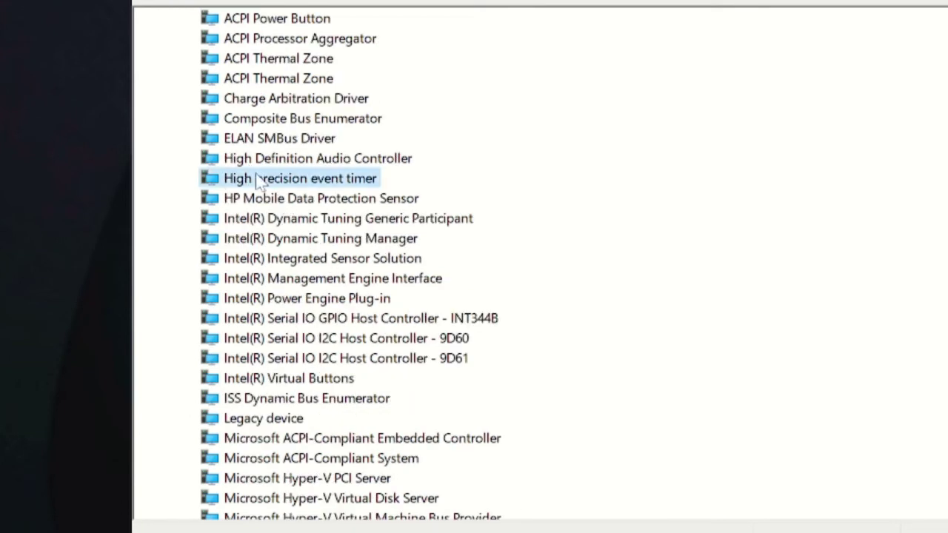
pyautogui.rightClick(333, 184)
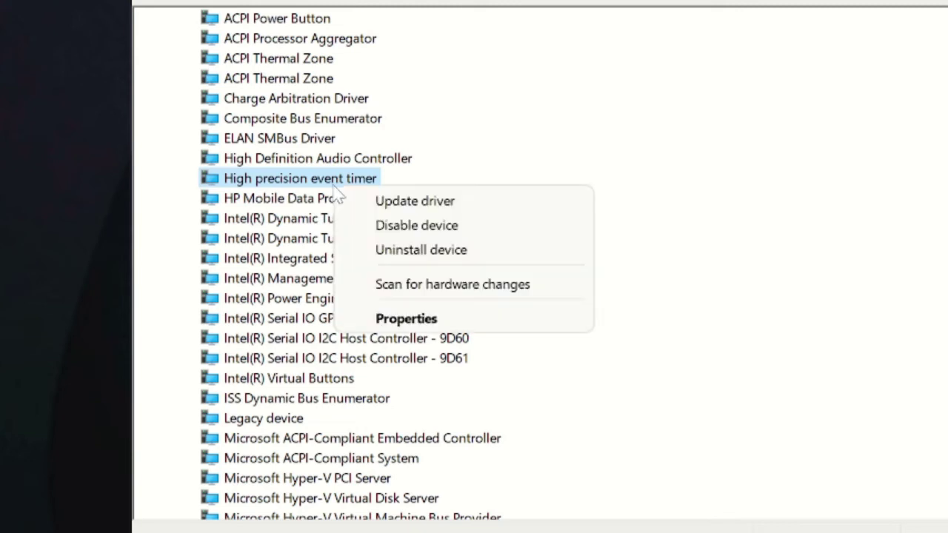
pyautogui.click(429, 229)
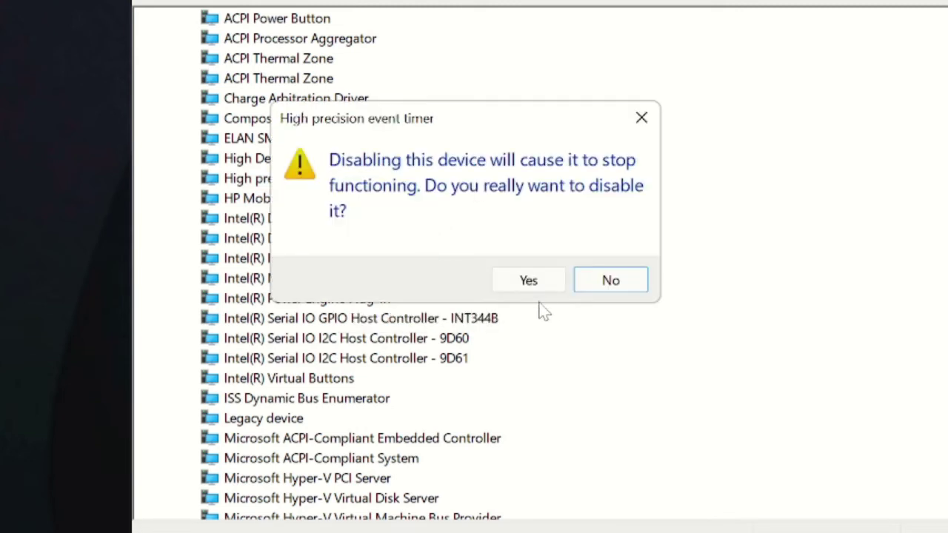
pyautogui.click(528, 280)
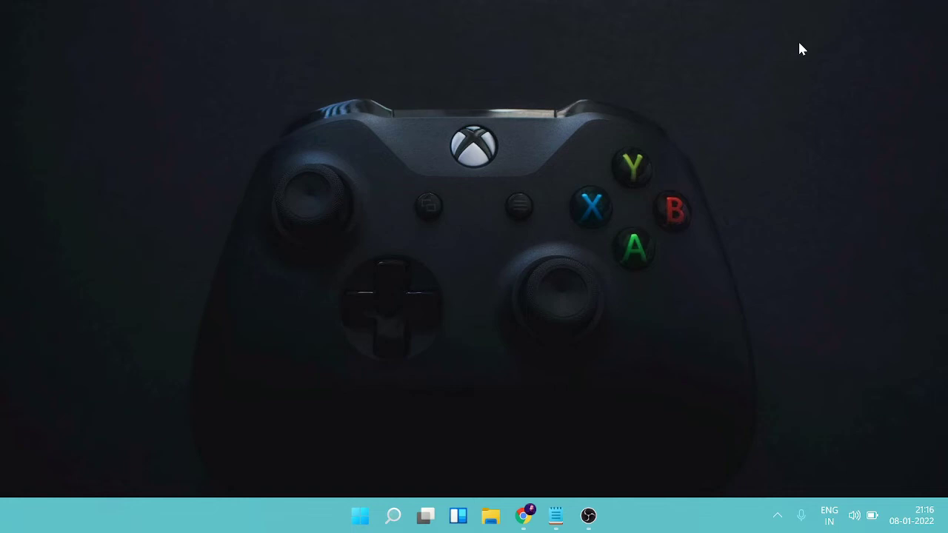
# Search Windows for "services" and open the Services app
pyautogui.click(395, 522)
pyautogui.write('s')
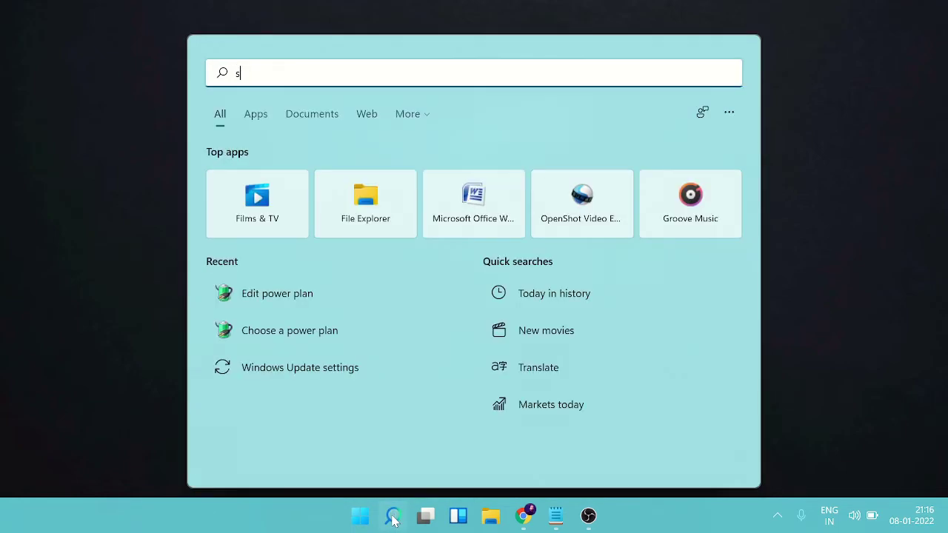
pyautogui.write('ervices')
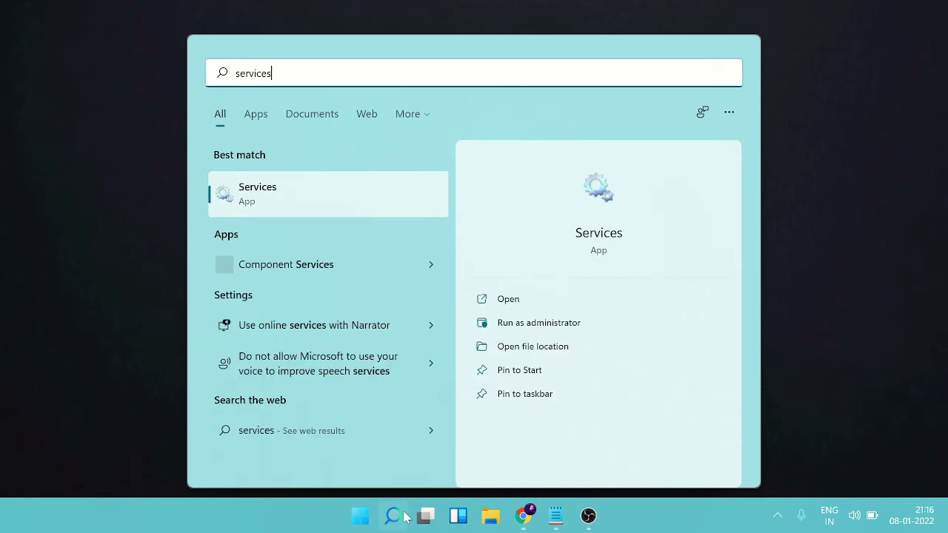
pyautogui.click(280, 199)
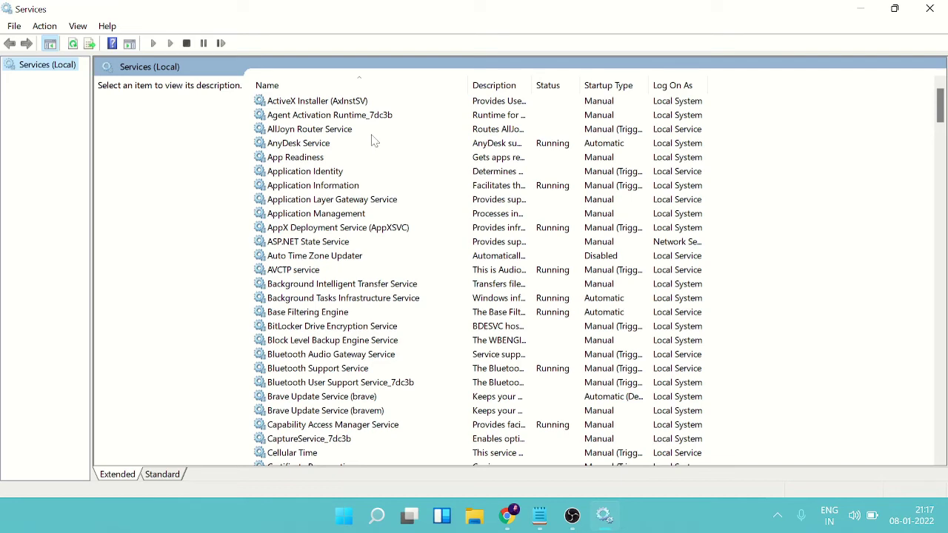
# Locate the SysMain service in the list and open its properties
pyautogui.scroll(-4, 314, 210)
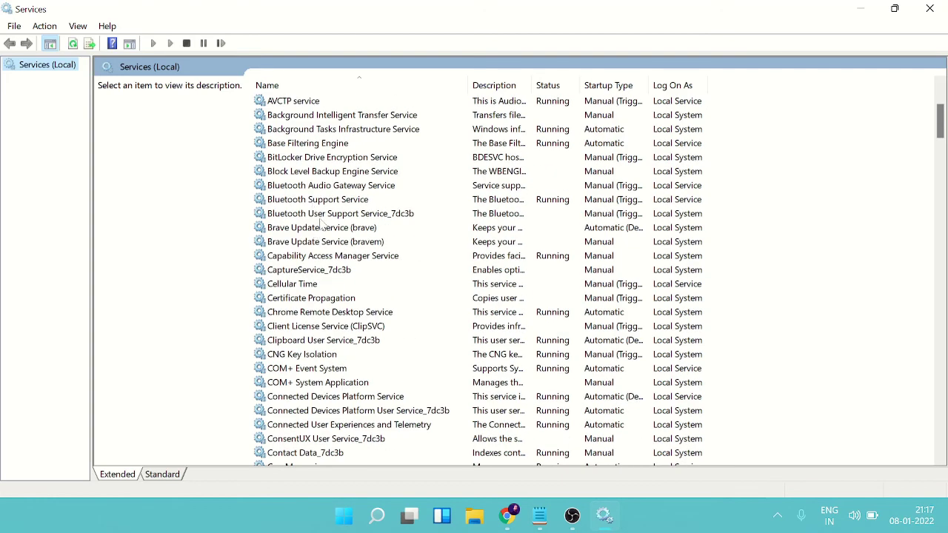
pyautogui.click(326, 200)
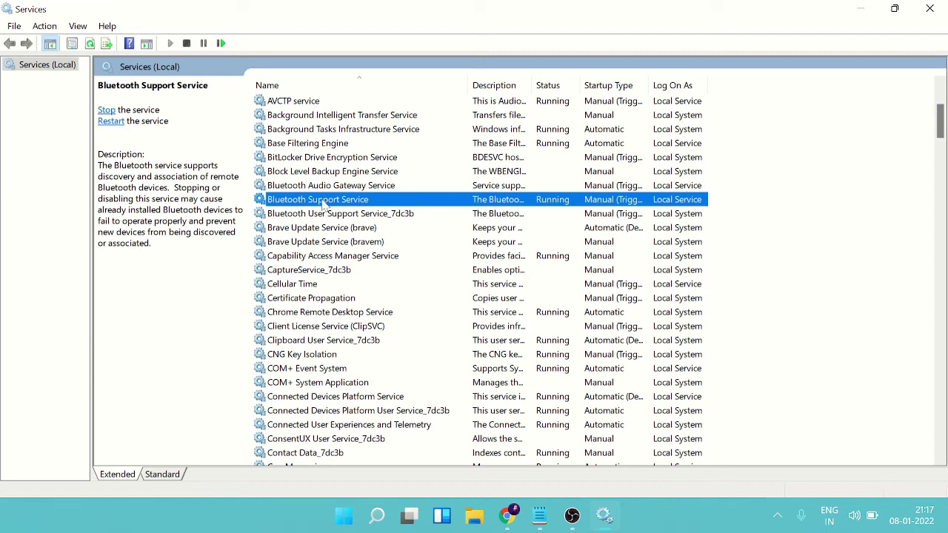
pyautogui.press('s')
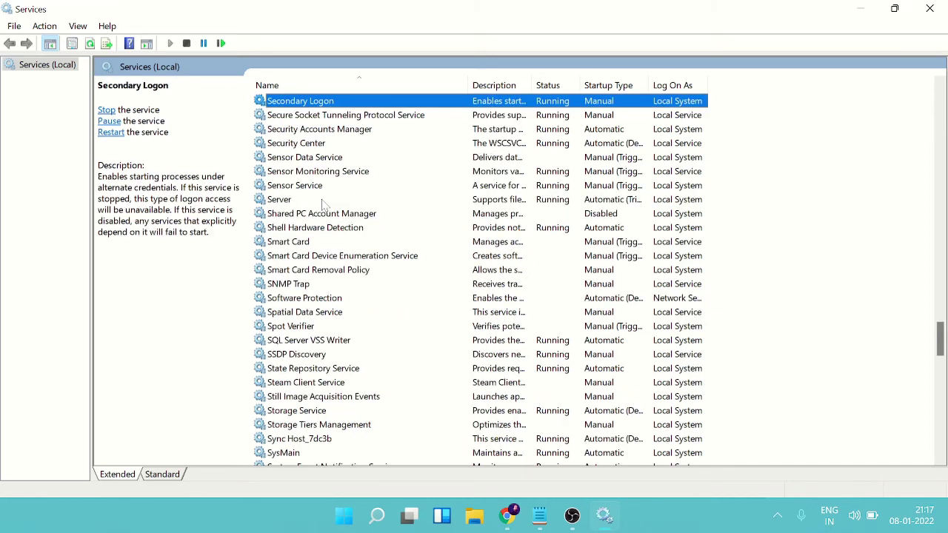
pyautogui.scroll(-2, 314, 181)
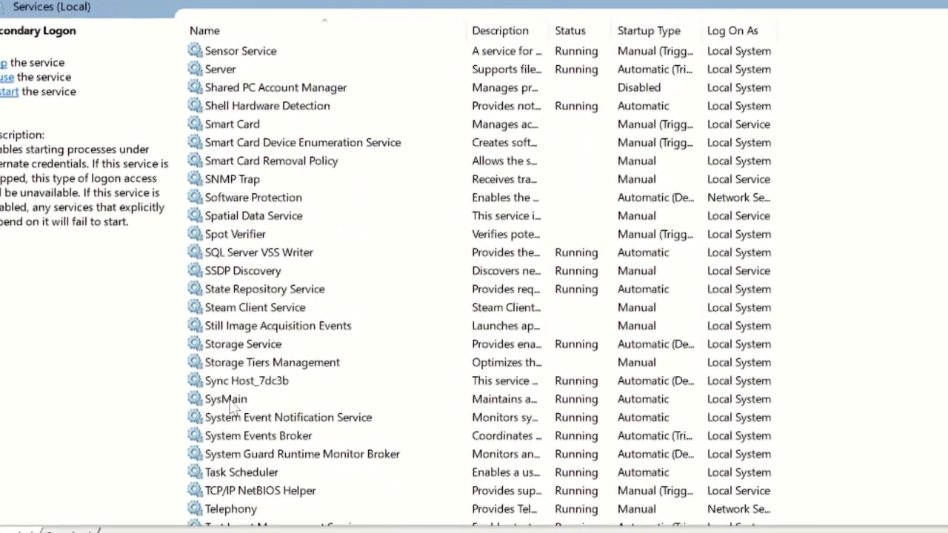
pyautogui.click(276, 389)
pyautogui.rightClick(242, 412)
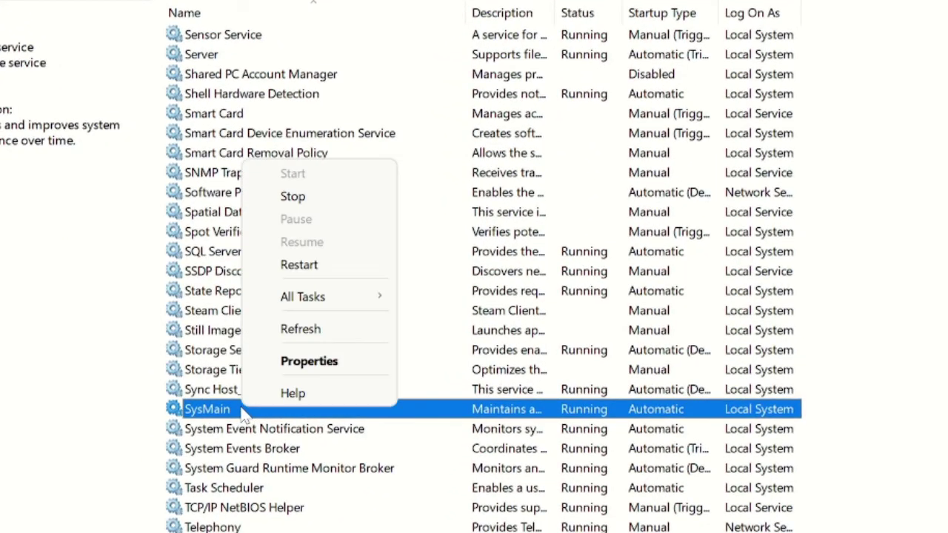
pyautogui.click(306, 362)
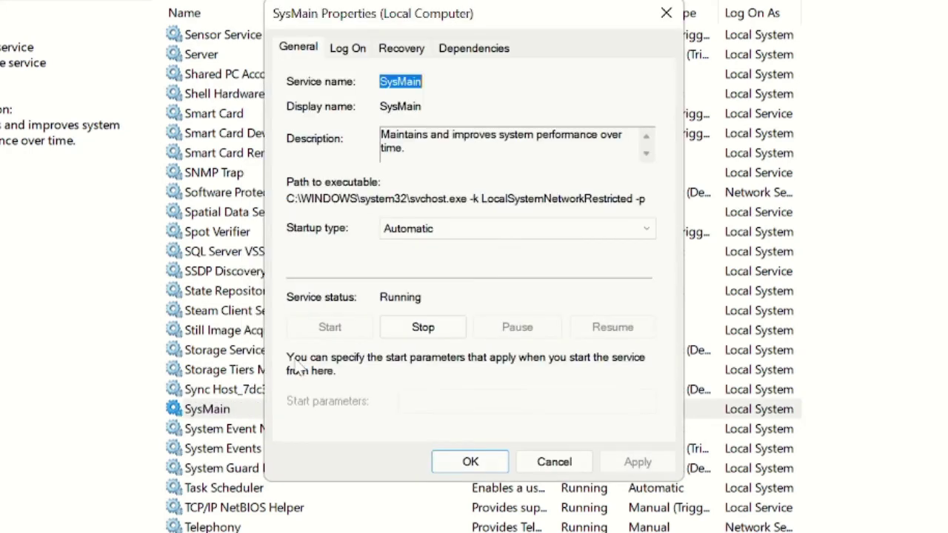
# Set SysMain's startup type to Disabled, stop the service, and apply the changes and close its properties
pyautogui.click(473, 234)
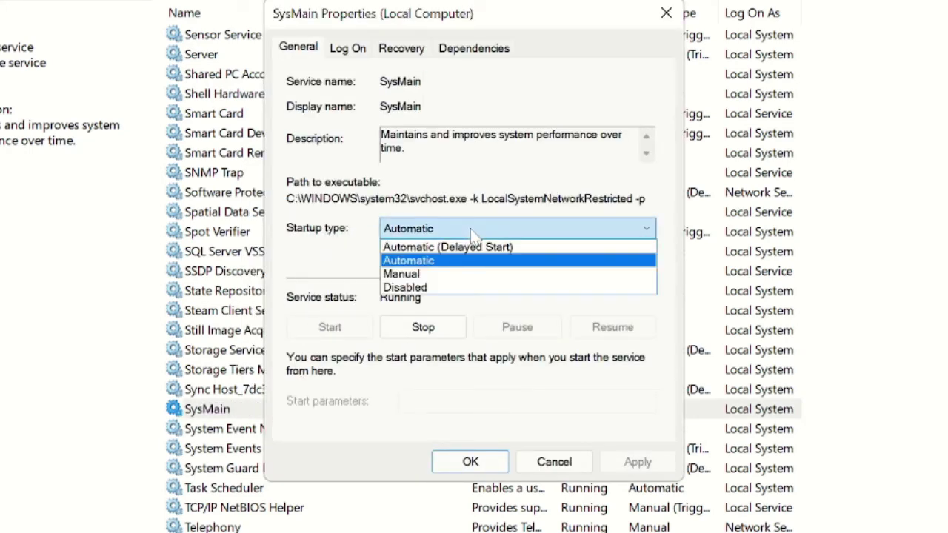
pyautogui.click(410, 289)
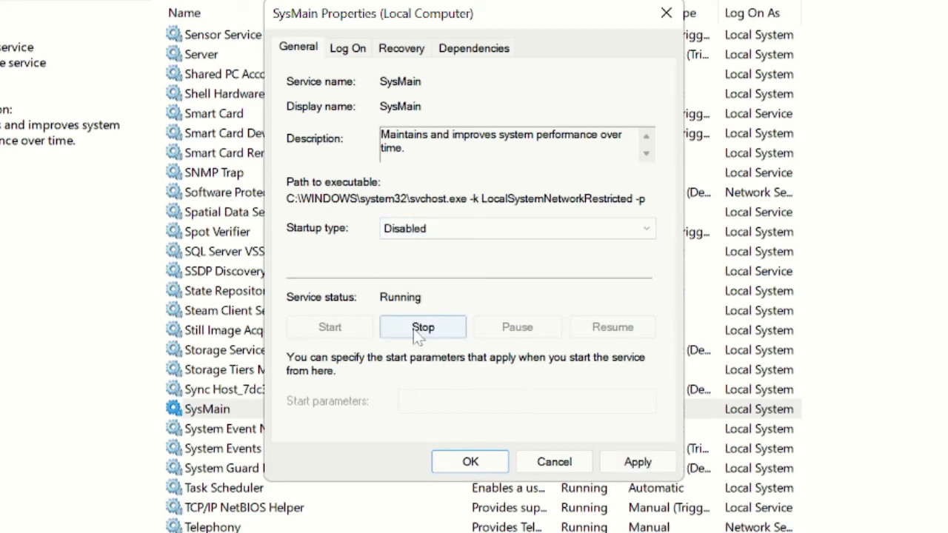
pyautogui.click(424, 329)
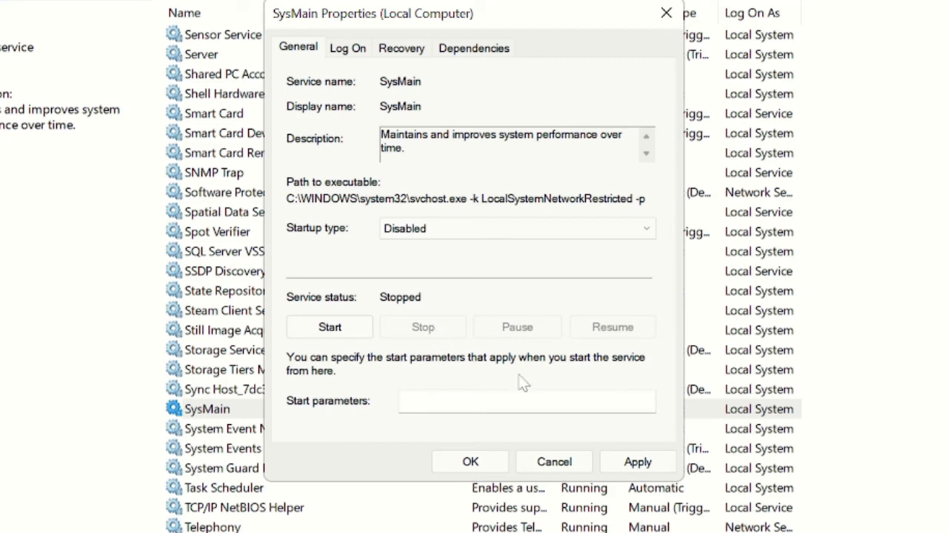
pyautogui.click(635, 463)
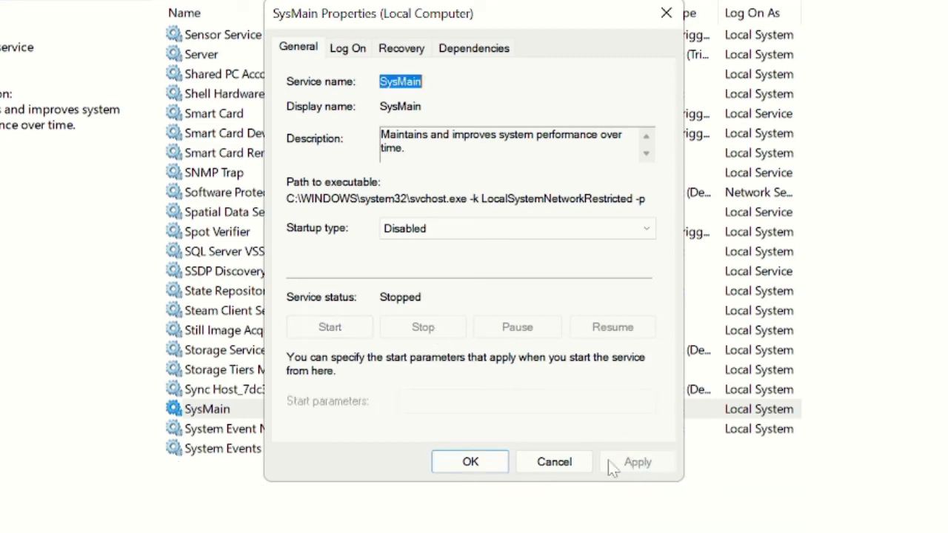
pyautogui.click(472, 463)
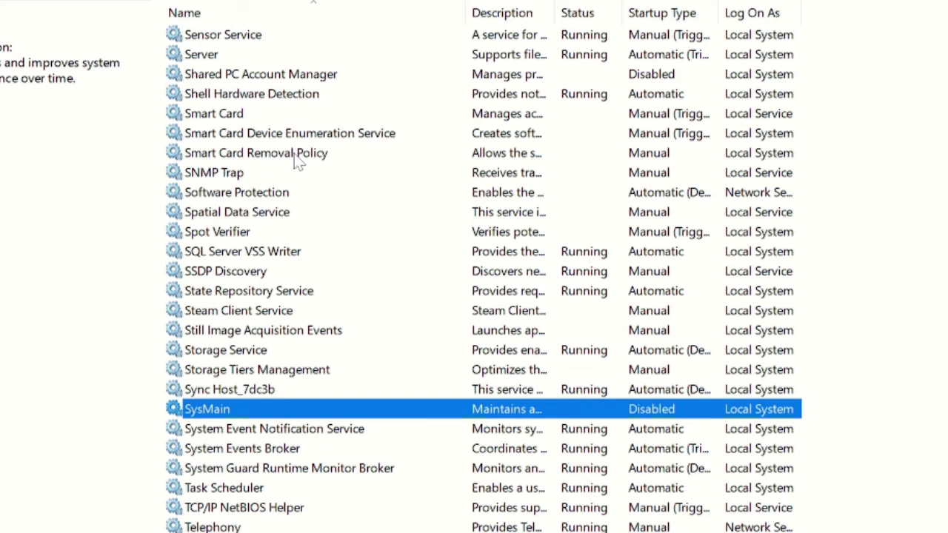
# Locate the Windows Search service in the list and open its properties
pyautogui.click(277, 271)
pyautogui.press('w')
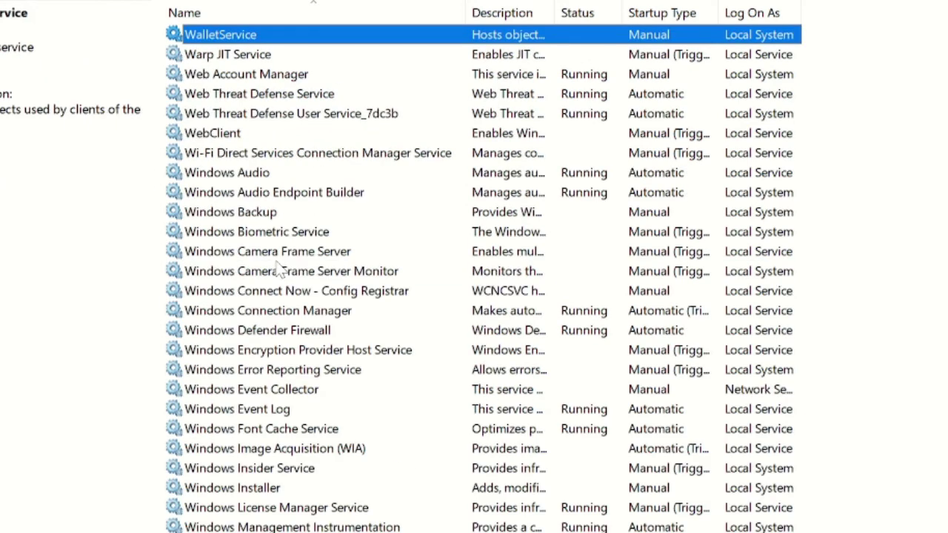
pyautogui.scroll(-1, 281, 278)
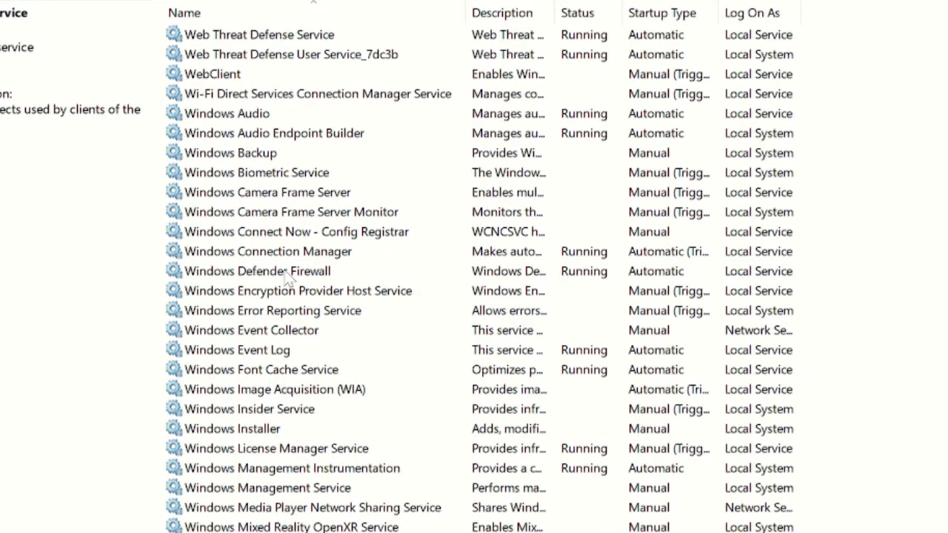
pyautogui.scroll(-1, 290, 292)
pyautogui.scroll(-5, 290, 293)
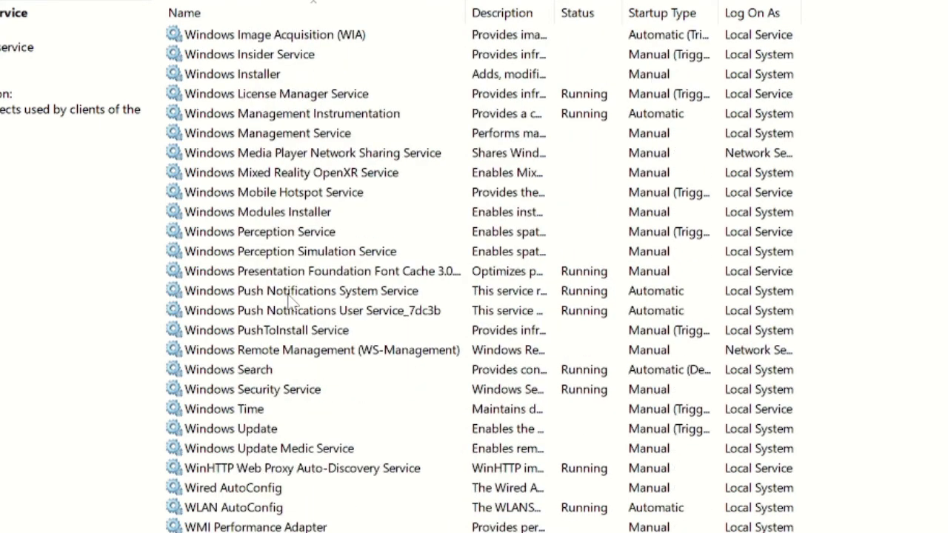
pyautogui.click(250, 371)
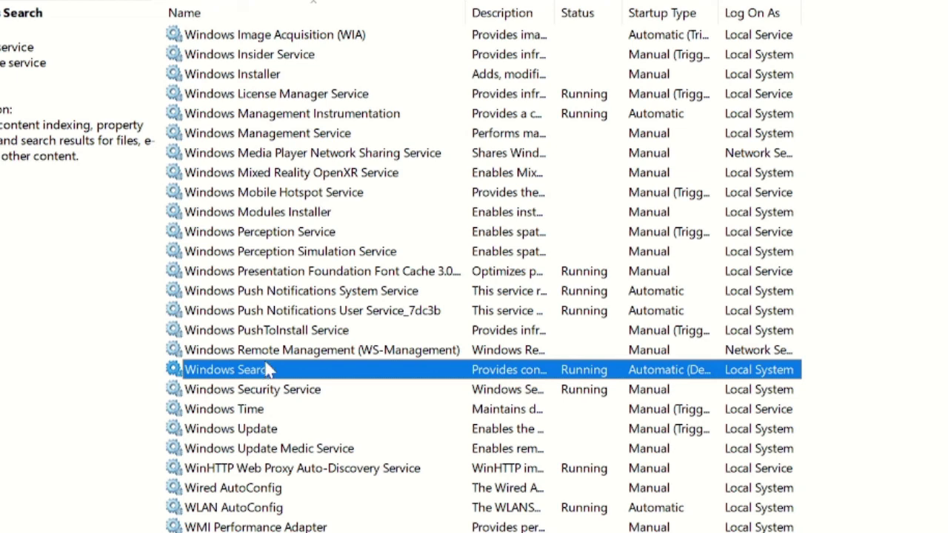
pyautogui.rightClick(280, 370)
pyautogui.click(350, 332)
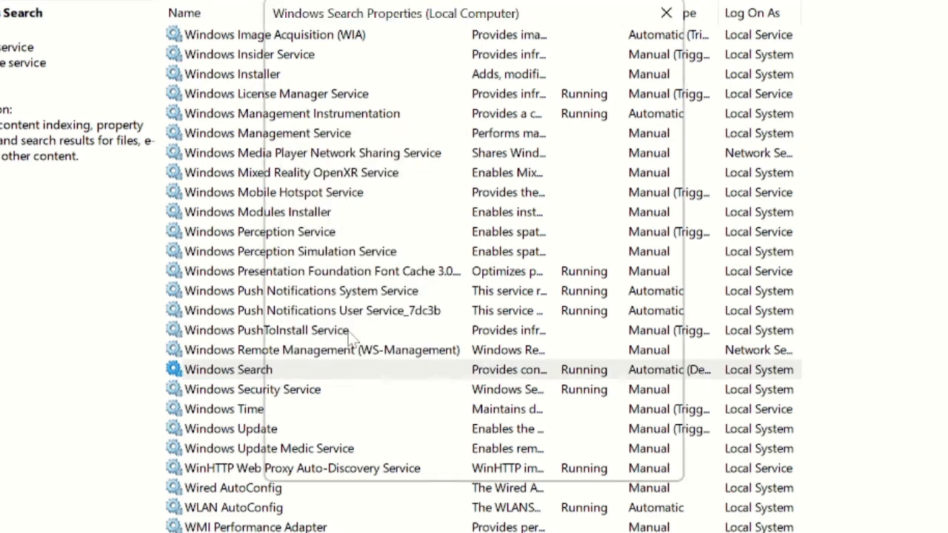
# Set the Windows Search startup type to Disabled, stop the service, and apply the changes and close its properties
pyautogui.click(519, 233)
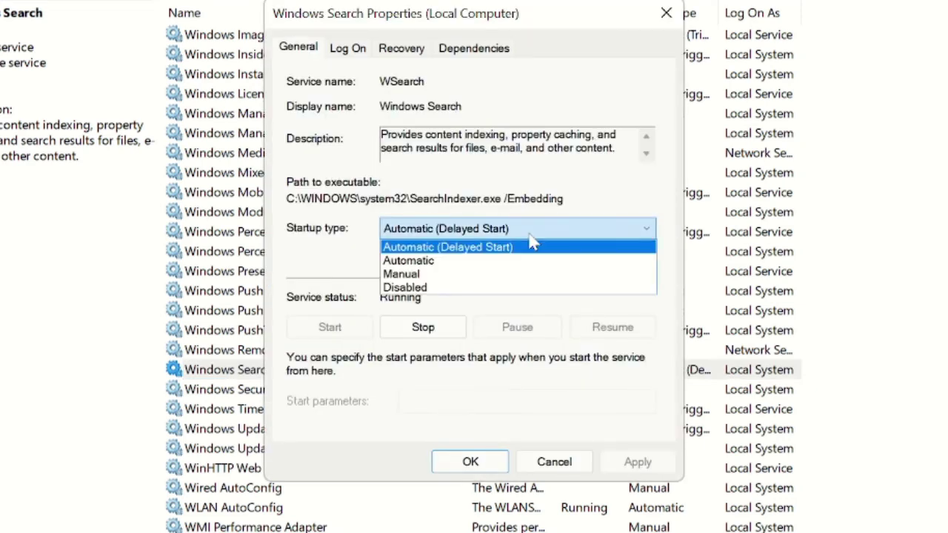
pyautogui.click(423, 287)
pyautogui.click(424, 328)
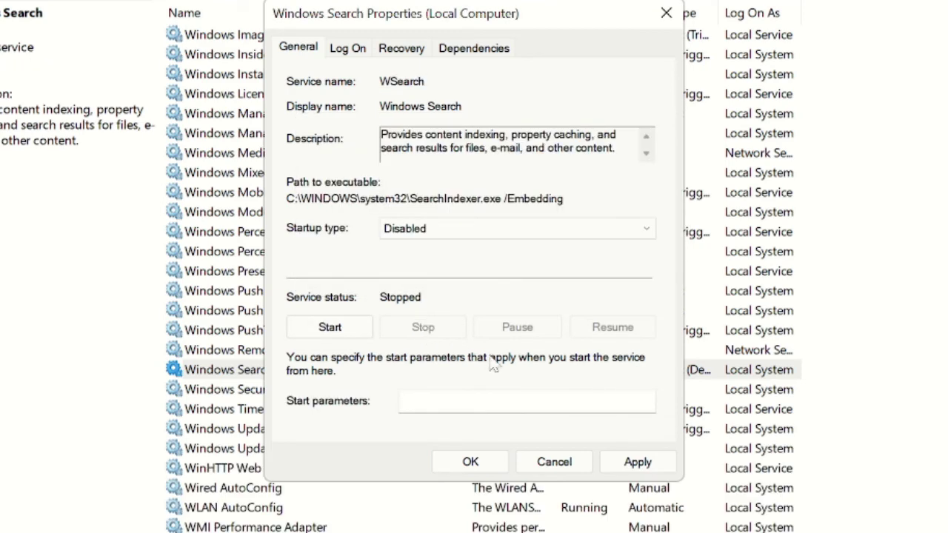
pyautogui.click(634, 459)
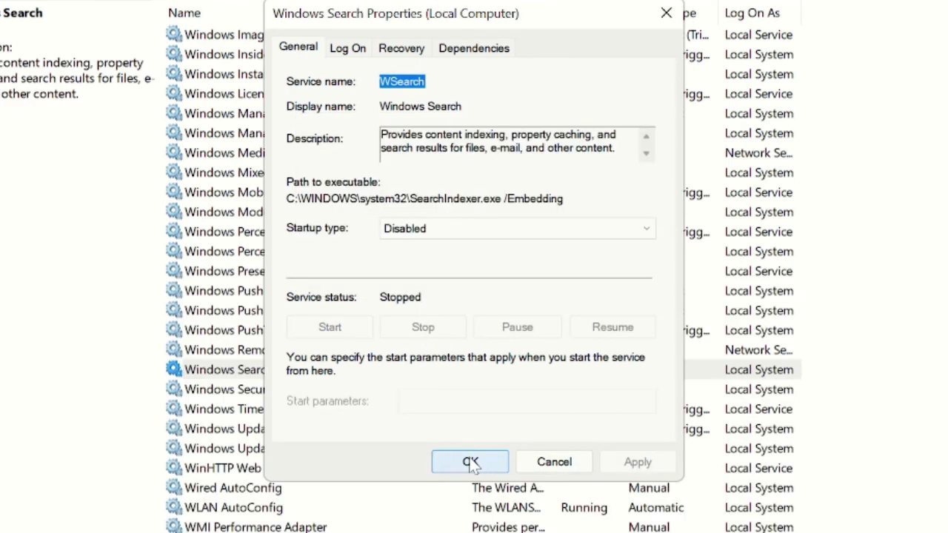
pyautogui.click(471, 463)
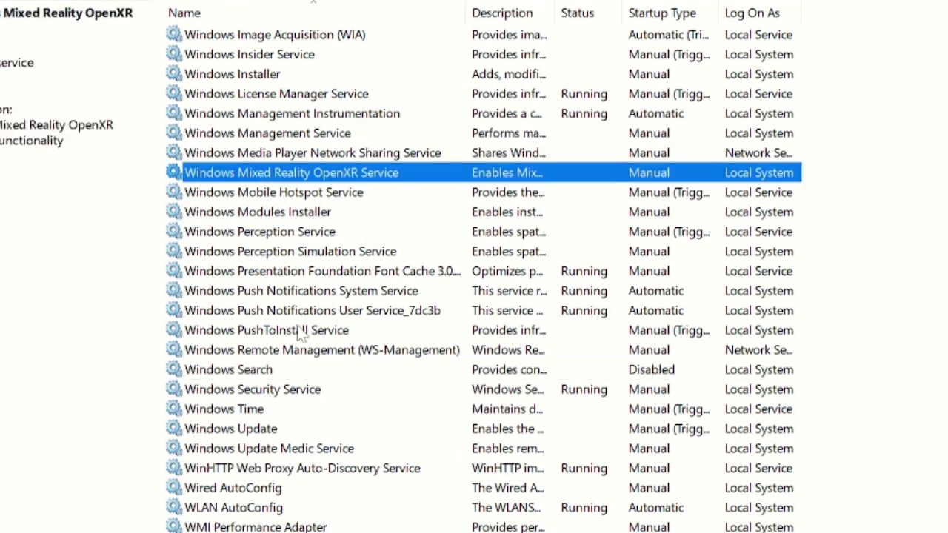
# Set the Windows Update service's startup type to Disabled in its properties, and apply the change and close the dialog
pyautogui.click(264, 370)
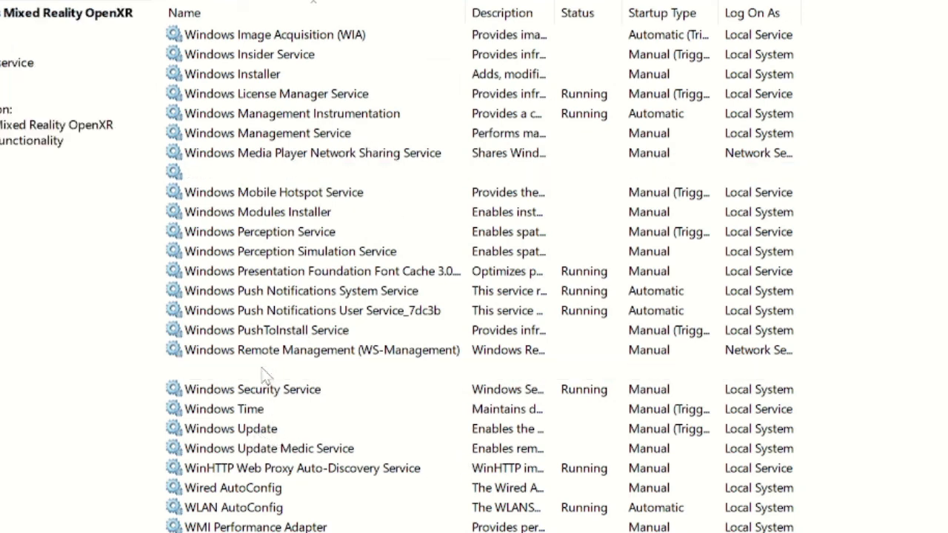
pyautogui.click(265, 391)
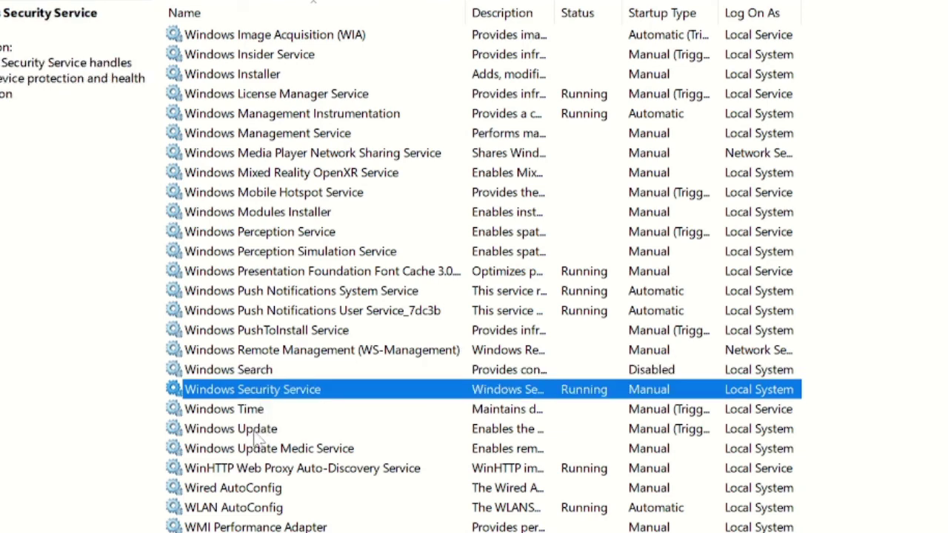
pyautogui.click(255, 432)
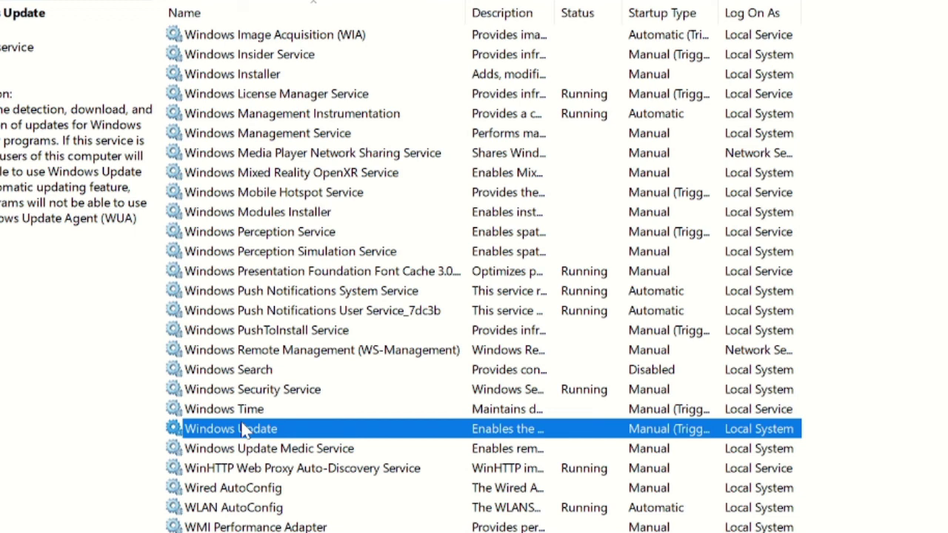
pyautogui.rightClick(295, 431)
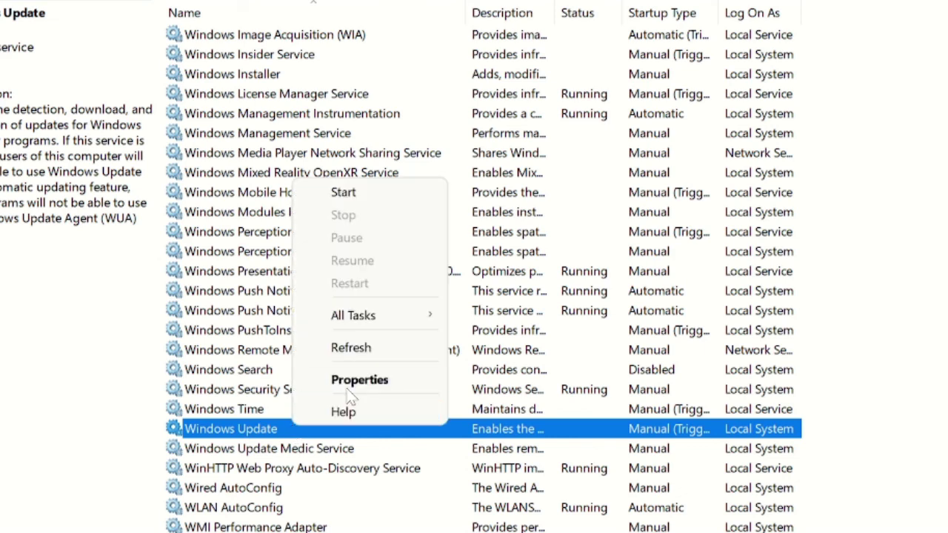
pyautogui.click(376, 379)
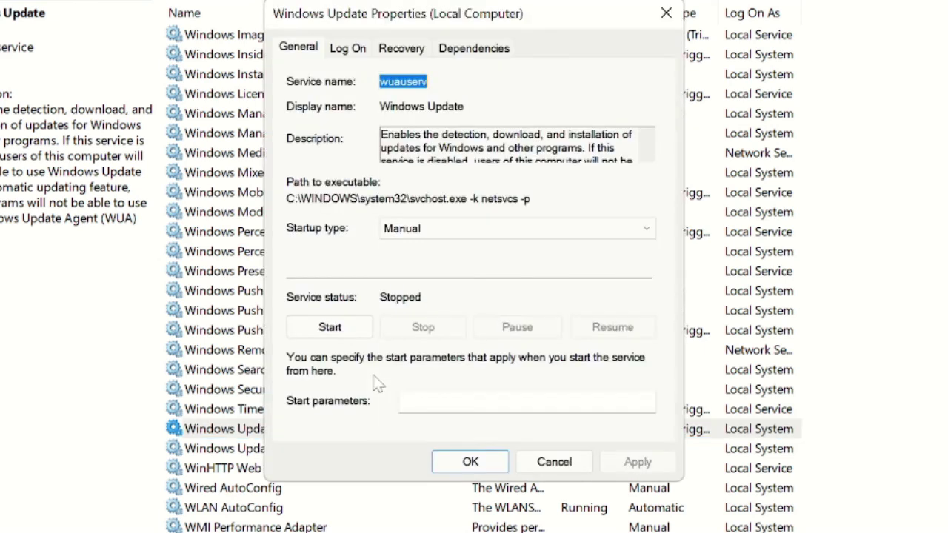
pyautogui.click(419, 234)
pyautogui.click(429, 287)
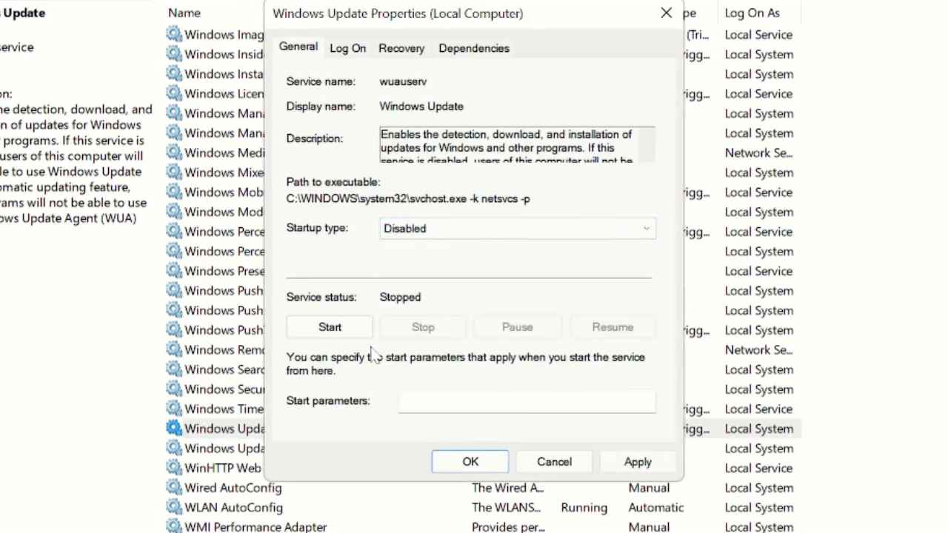
pyautogui.click(636, 462)
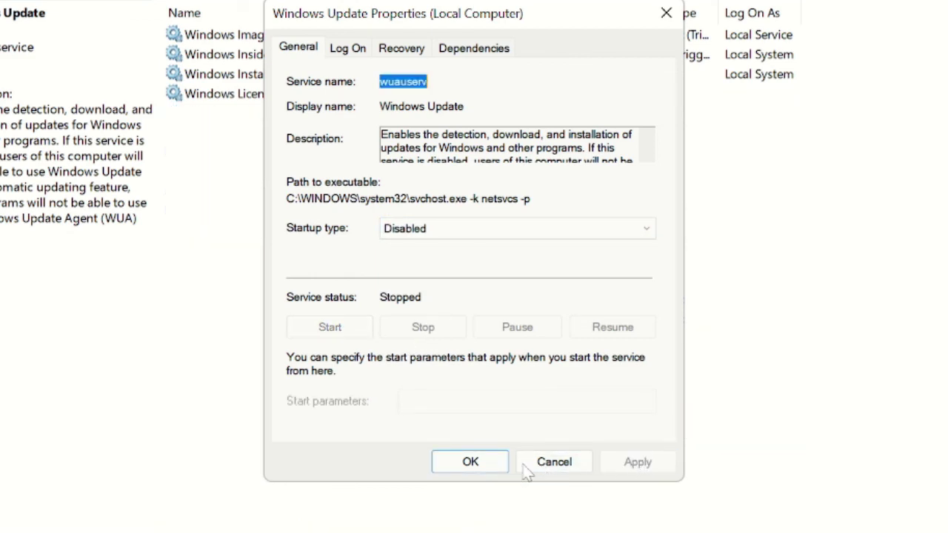
pyautogui.click(470, 462)
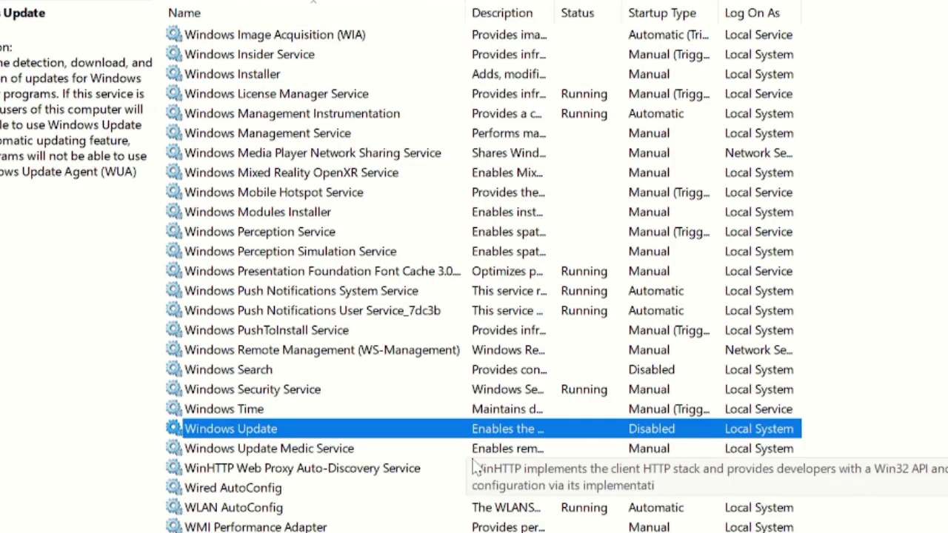